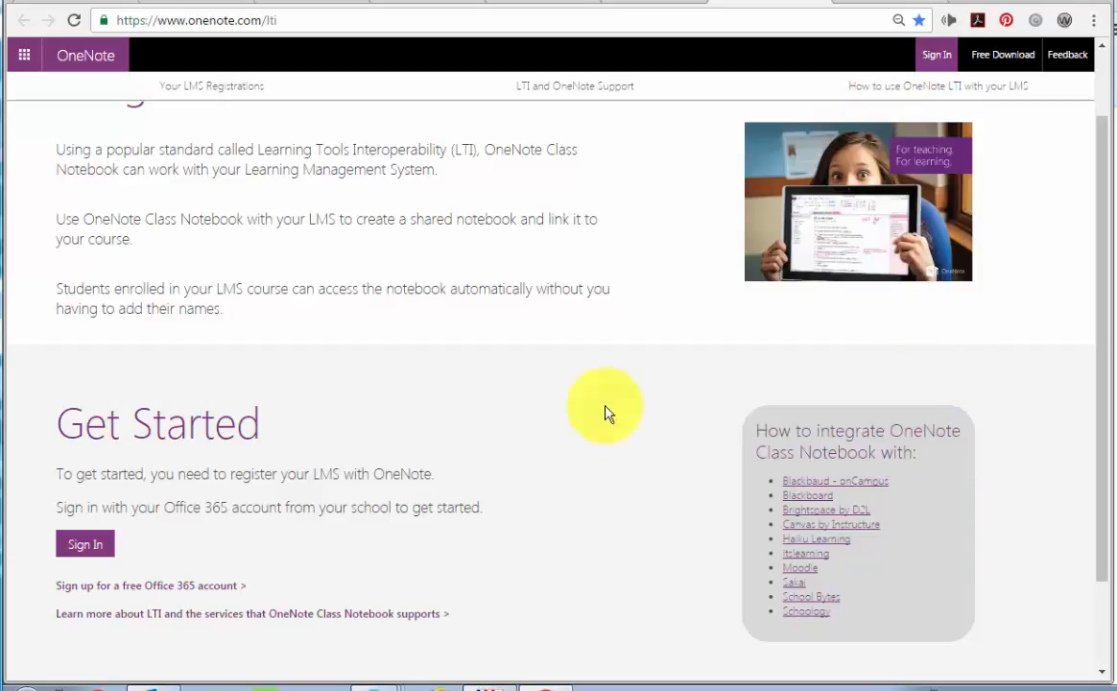
{"action": "left_click", "coordinate": [288, 21]}
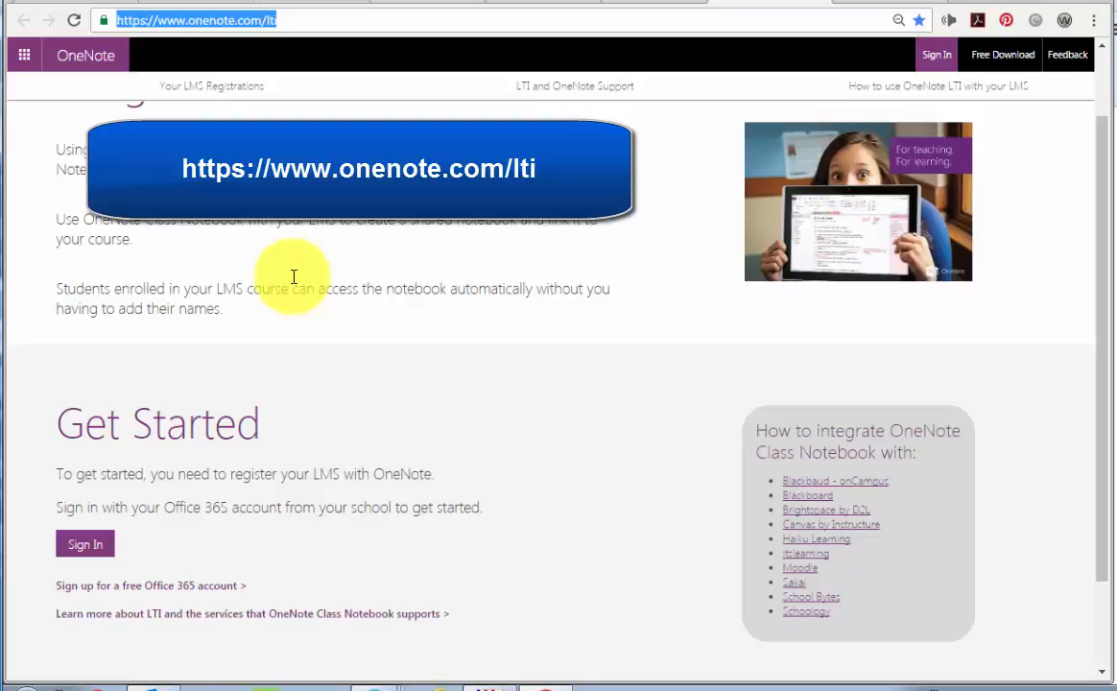
{"action": "left_click", "coordinate": [467, 431]}
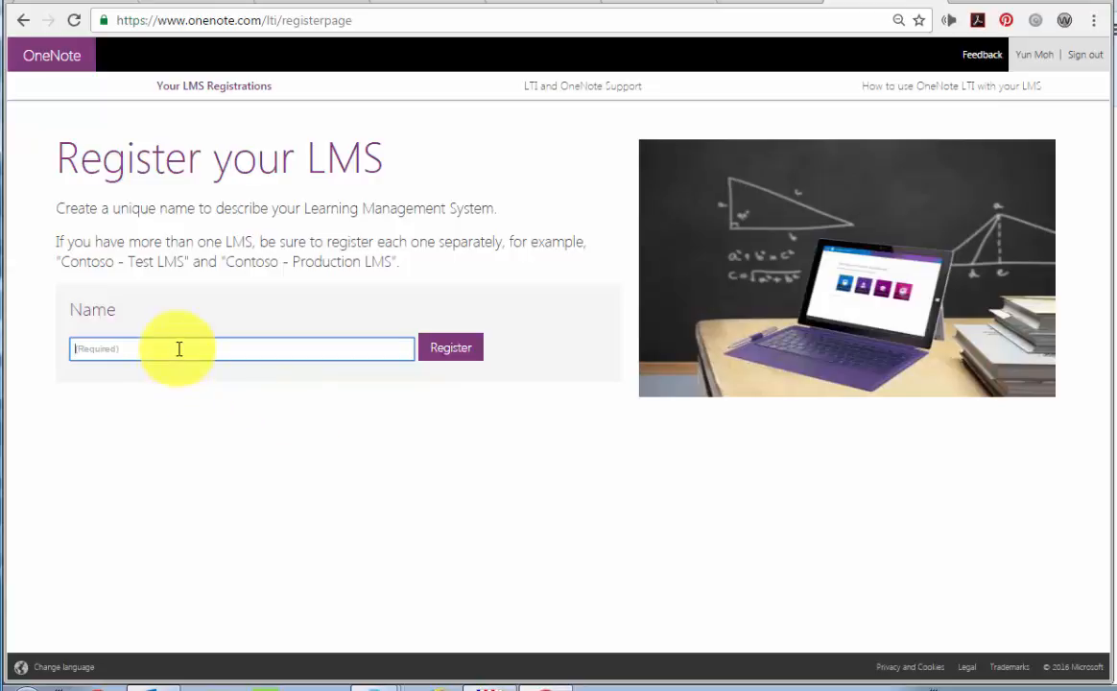
{"action": "type", "text": "c"}
{"action": "left_click", "coordinate": [459, 351]}
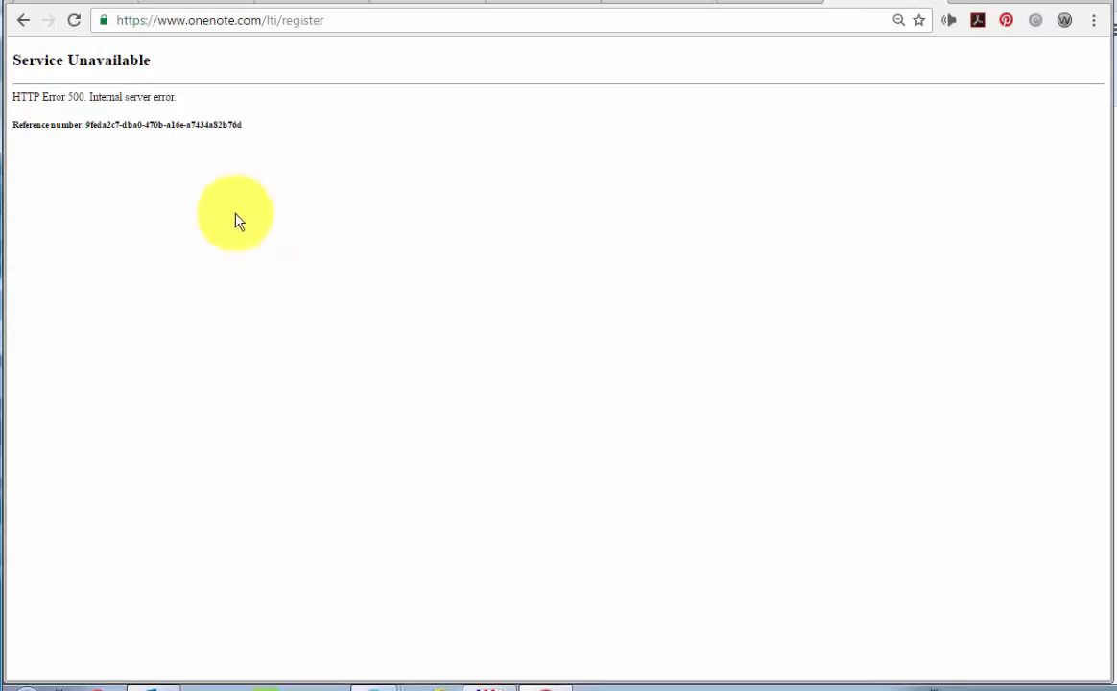
{"action": "left_click", "coordinate": [24, 27]}
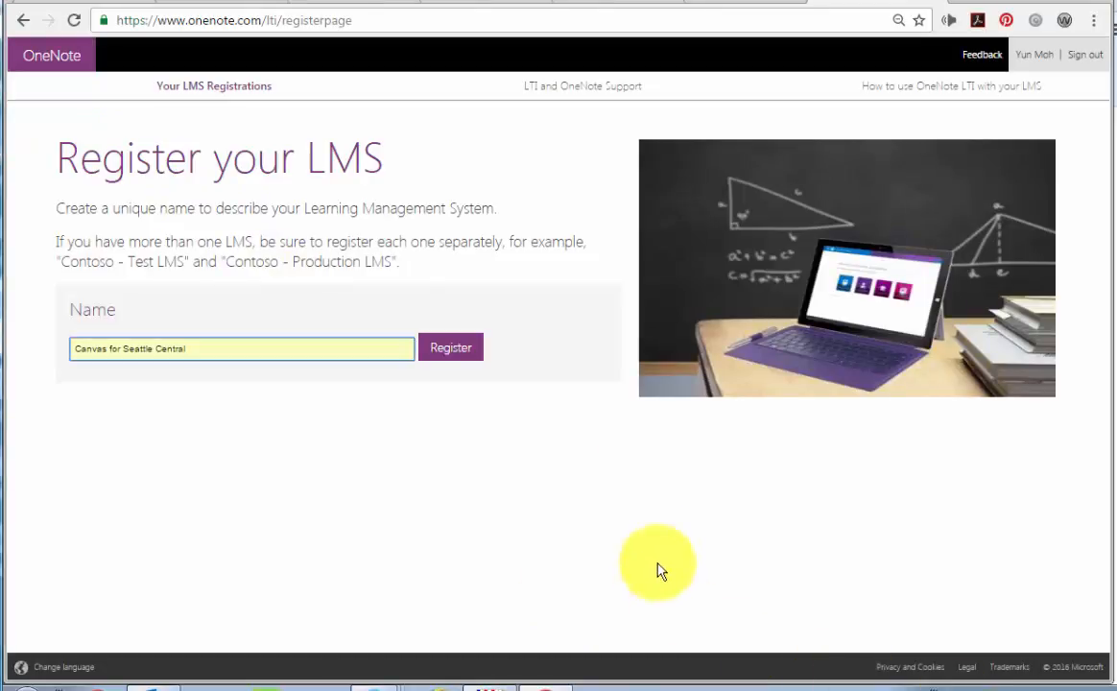
{"action": "left_click", "coordinate": [458, 351]}
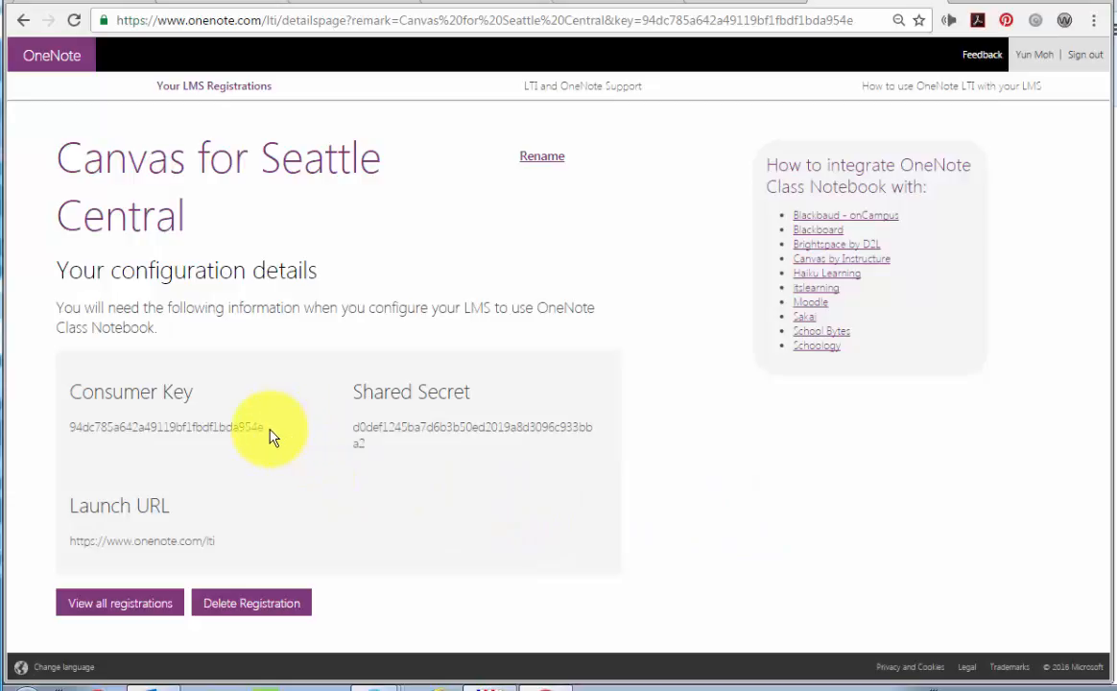
{"action": "left_click_drag", "start_coordinate": [269, 434], "coordinate": [289, 451]}
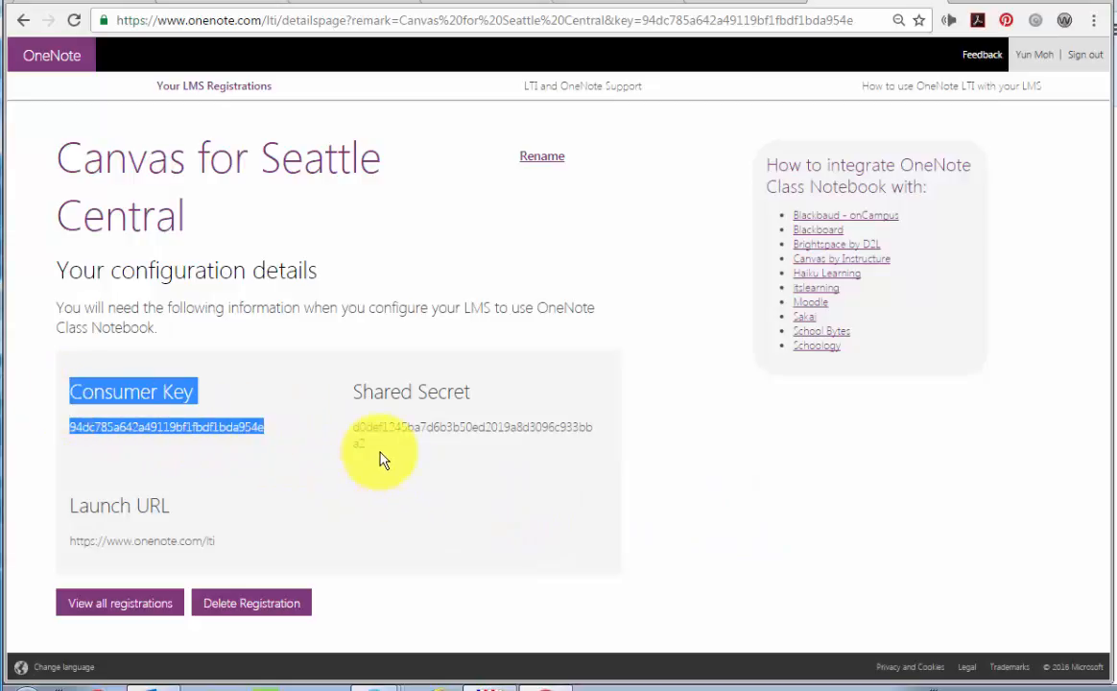
{"action": "left_click_drag", "start_coordinate": [380, 461], "coordinate": [338, 399]}
{"action": "left_click_drag", "start_coordinate": [288, 526], "coordinate": [326, 535]}
{"action": "left_click", "coordinate": [326, 535]}
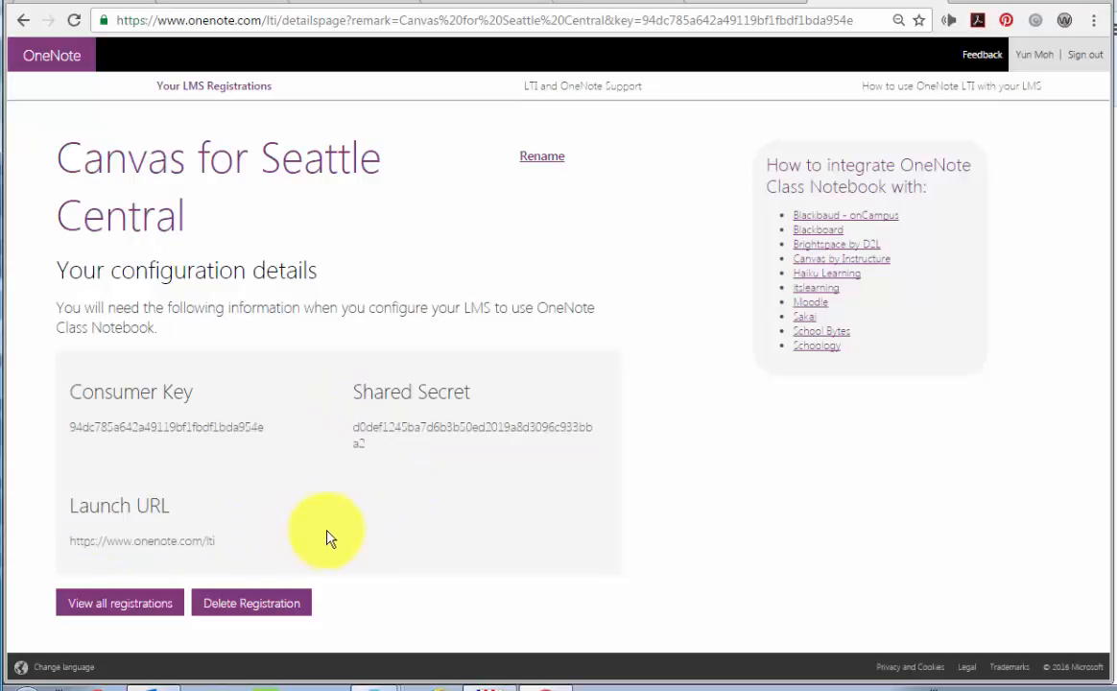
{"action": "left_click_drag", "start_coordinate": [258, 554], "coordinate": [55, 391]}
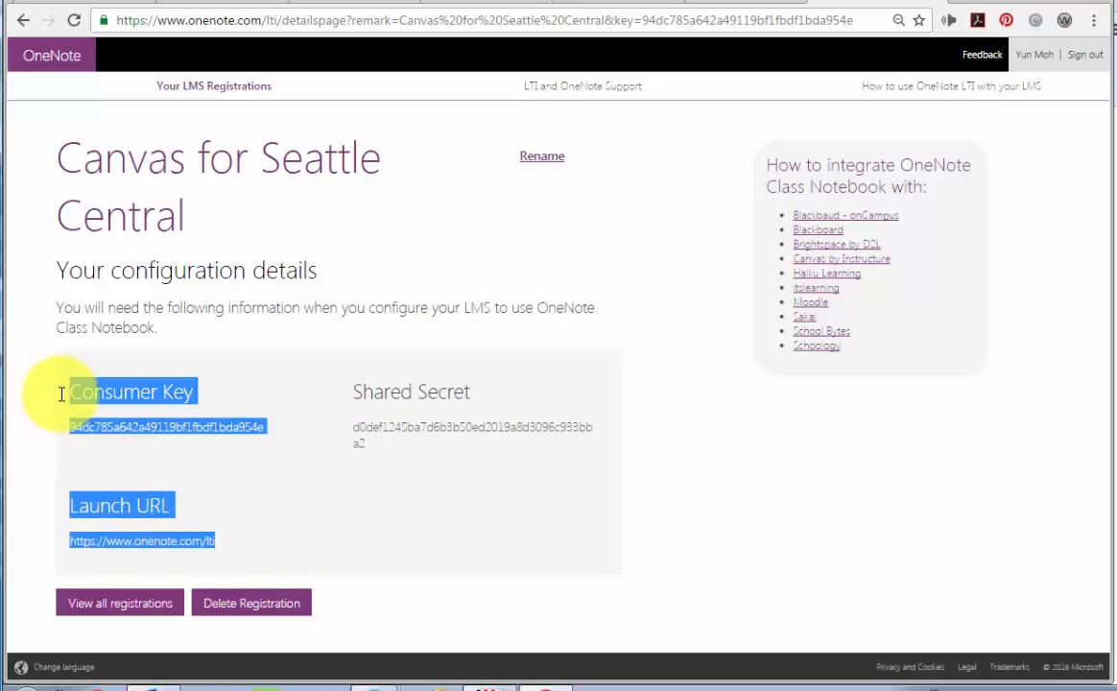
{"action": "left_click", "coordinate": [413, 518]}
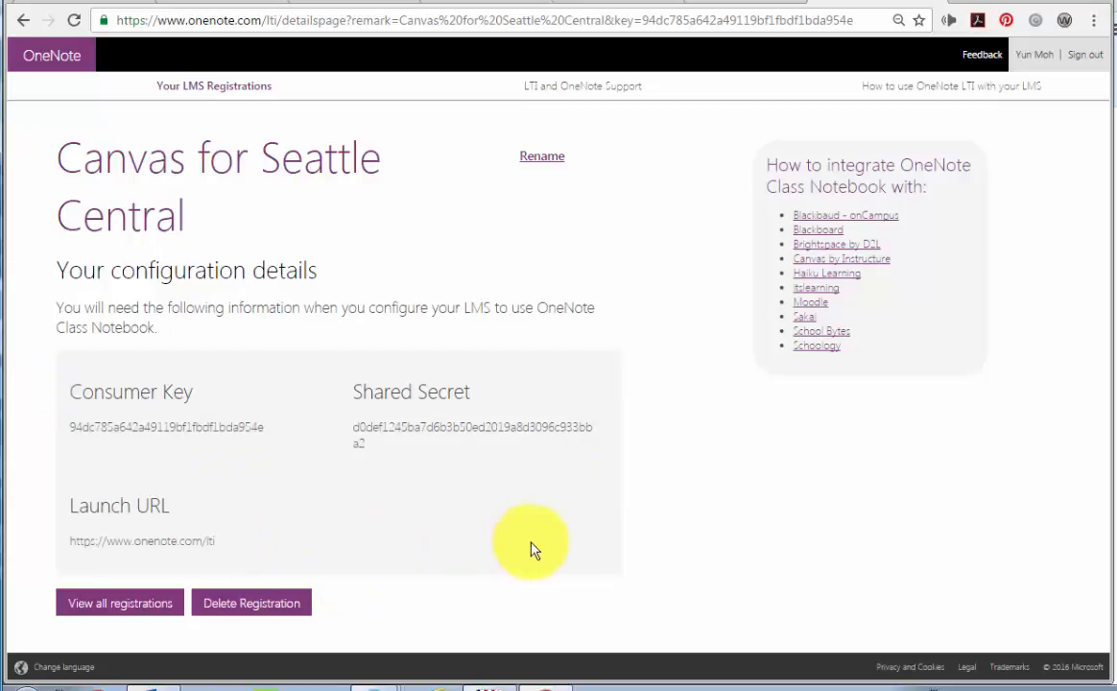
{"action": "left_click_drag", "start_coordinate": [580, 546], "coordinate": [46, 387]}
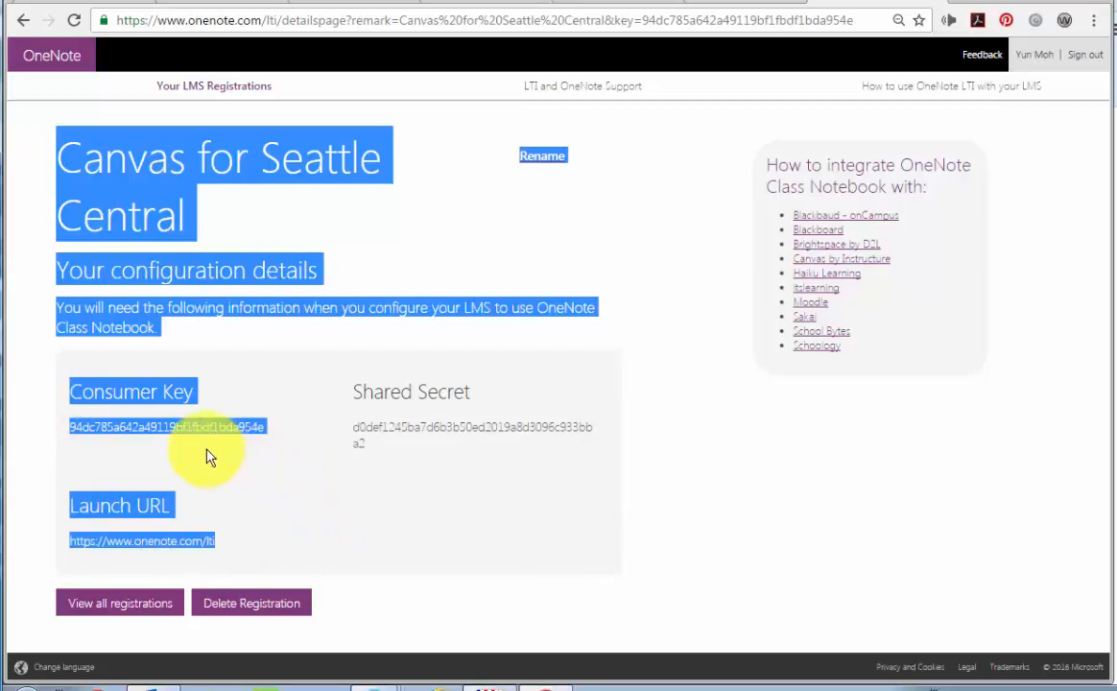
{"action": "left_click", "coordinate": [286, 437]}
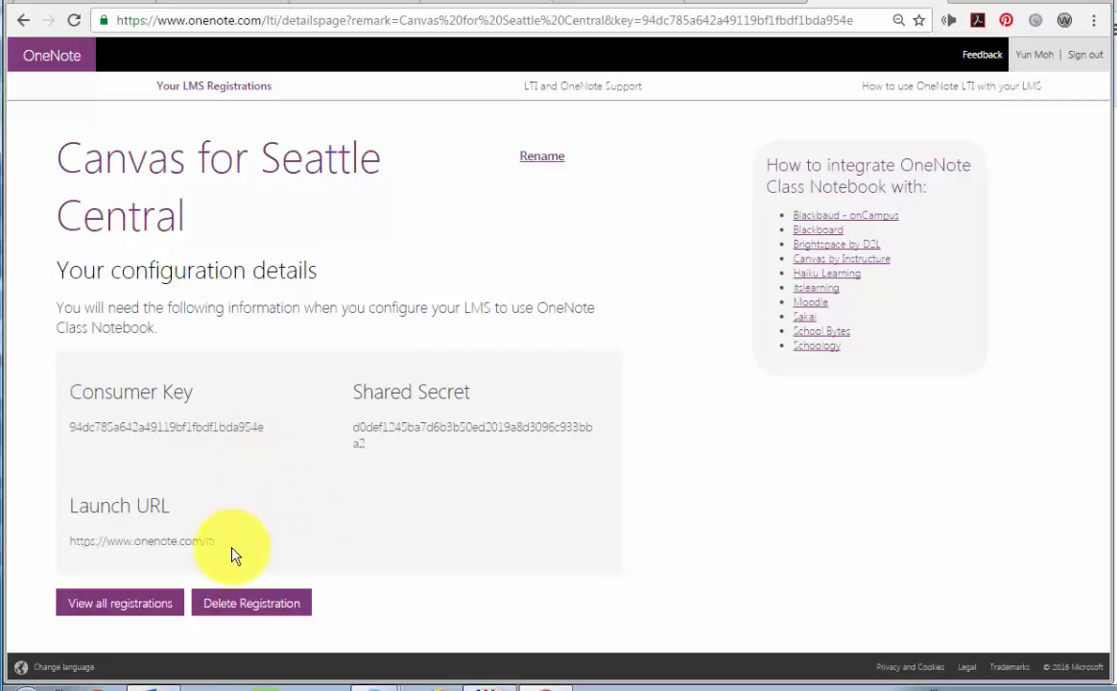
Step: Copy the consumer key and launch URL from the registration's configuration details into a blank Notepad document
{"action": "left_click_drag", "start_coordinate": [230, 540], "coordinate": [79, 389]}
{"action": "key", "text": "ctrl+v"}
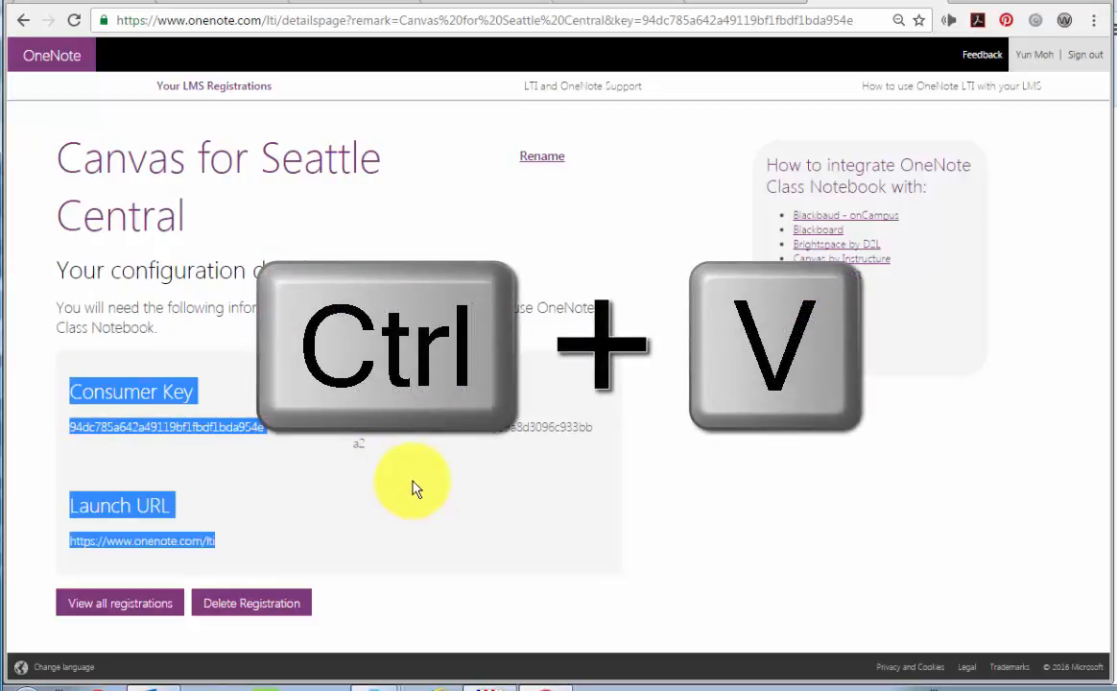
{"action": "right_click", "coordinate": [216, 422]}
{"action": "left_click", "coordinate": [287, 434]}
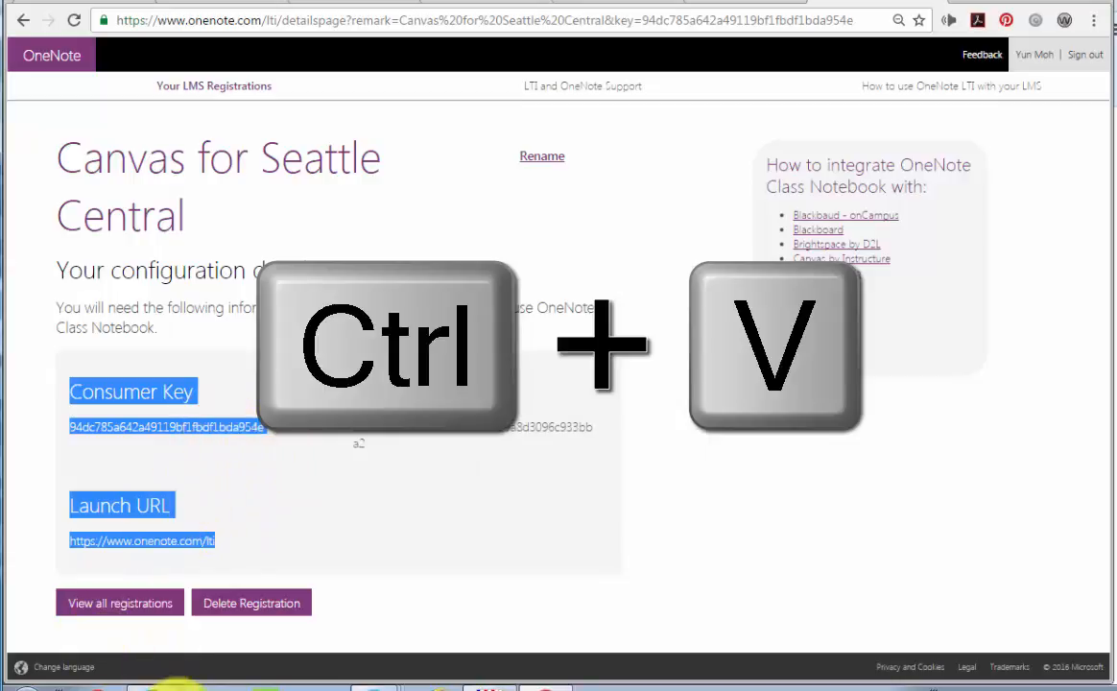
{"action": "left_click", "coordinate": [206, 685]}
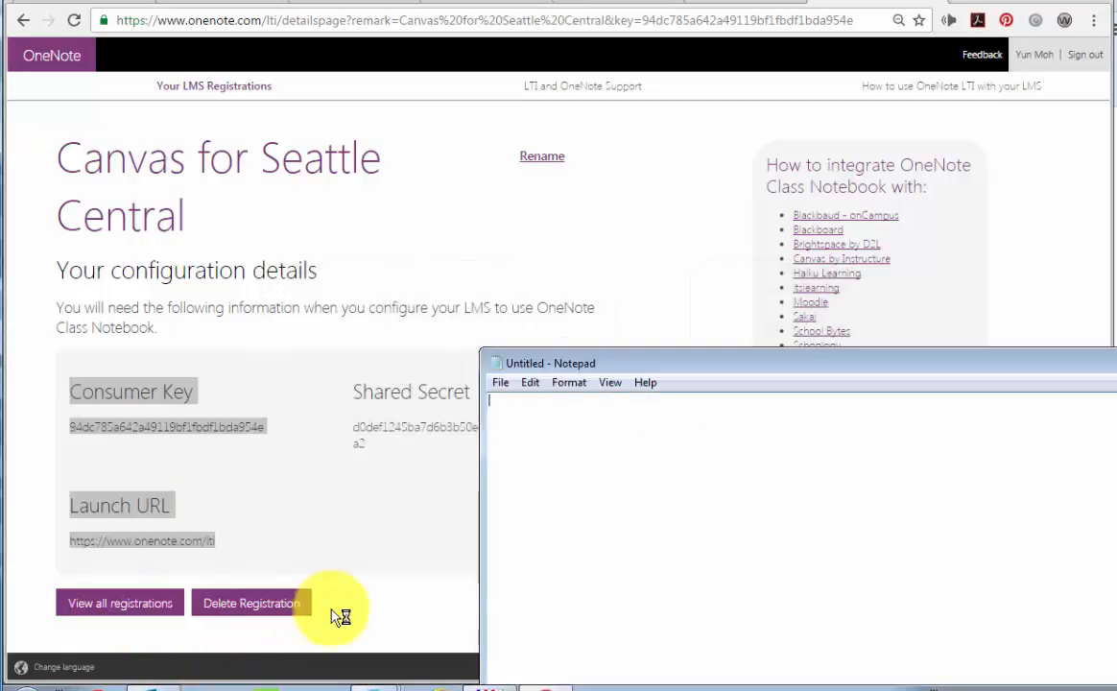
{"action": "left_click_drag", "start_coordinate": [633, 387], "coordinate": [561, 260]}
{"action": "left_click_drag", "start_coordinate": [525, 213], "coordinate": [251, 155]}
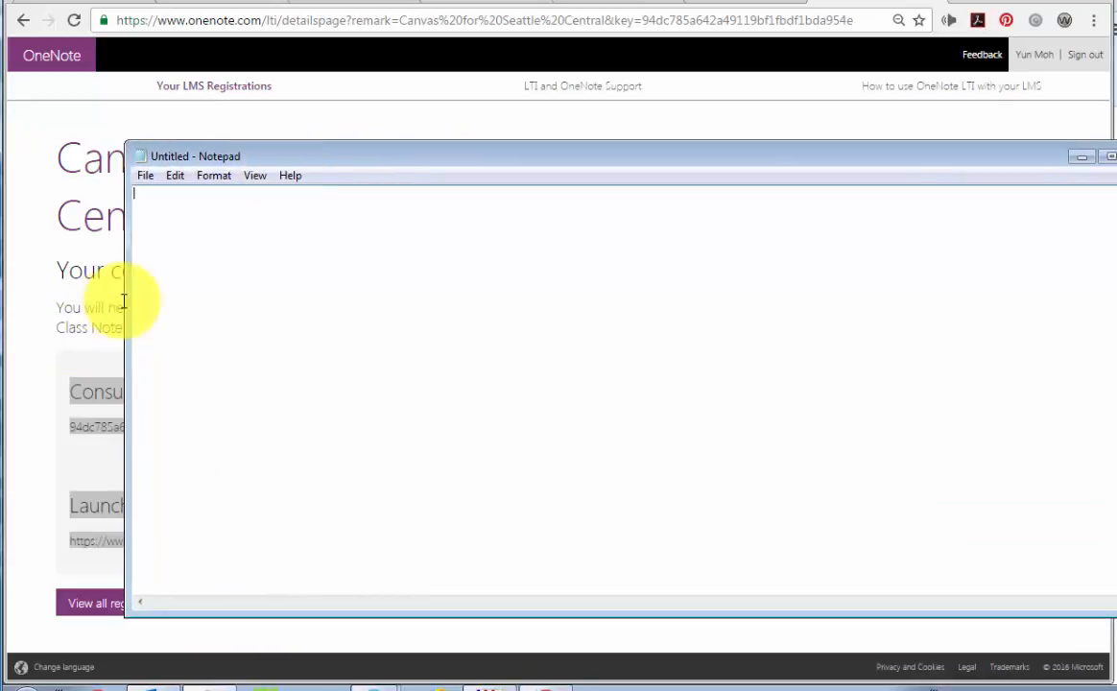
{"action": "left_click_drag", "start_coordinate": [125, 304], "coordinate": [577, 309]}
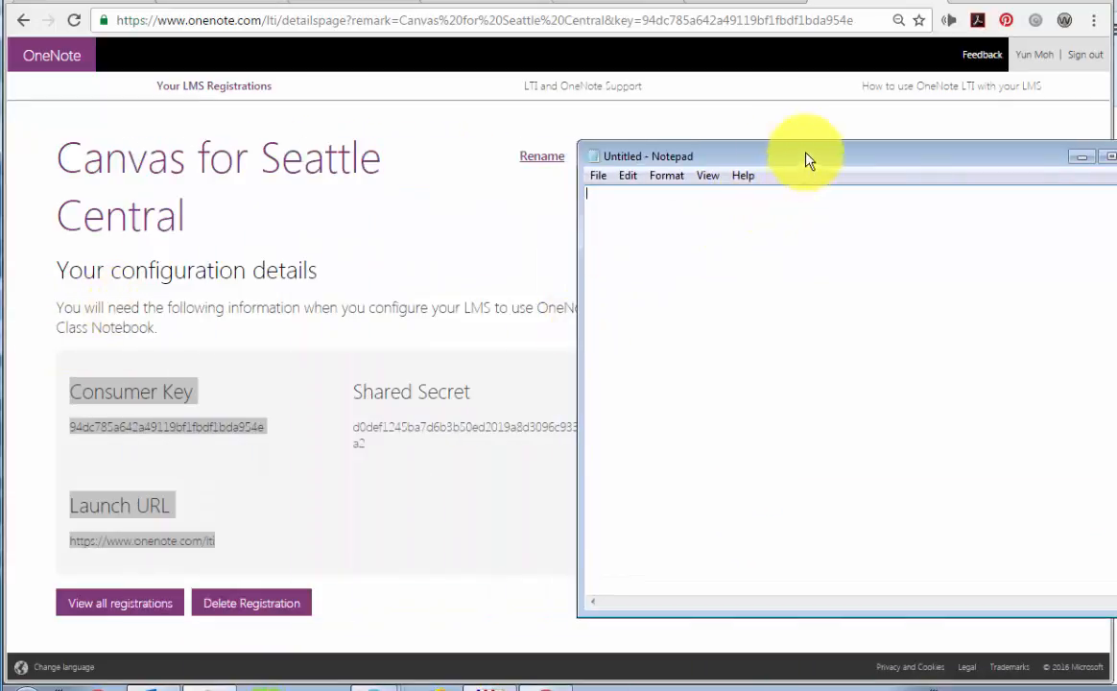
{"action": "left_click_drag", "start_coordinate": [805, 156], "coordinate": [517, 153]}
{"action": "key", "text": "ctrl+v"}
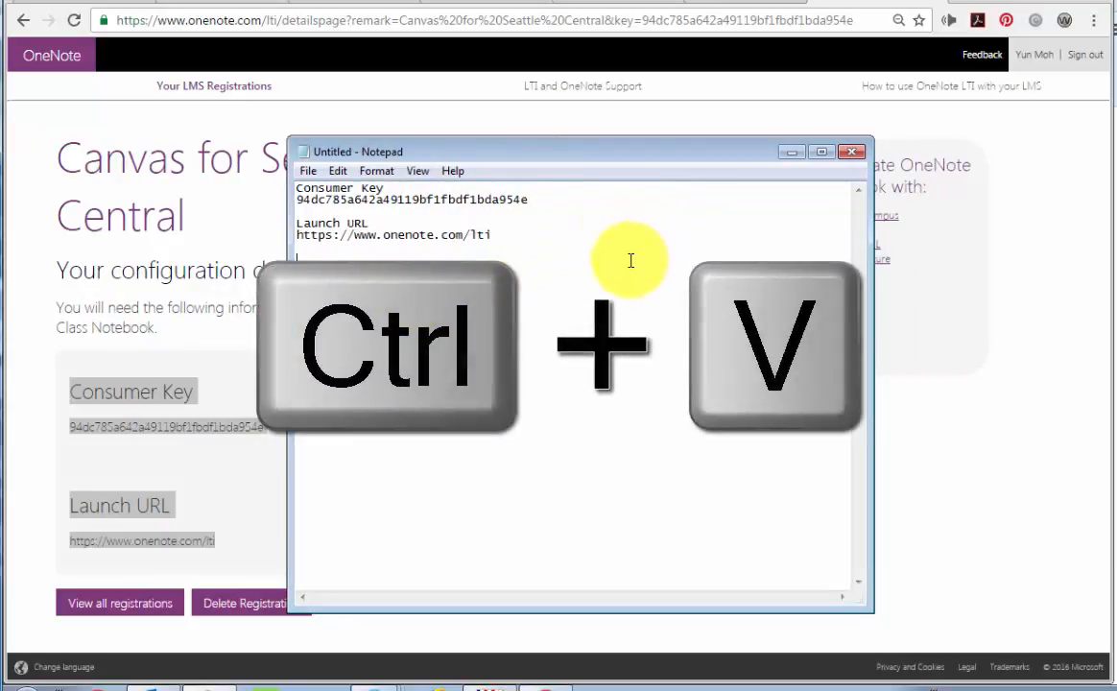
Step: Copy the shared secret with its heading from the registration page and paste it below the launch URL in Notepad
{"action": "left_click", "coordinate": [1009, 466]}
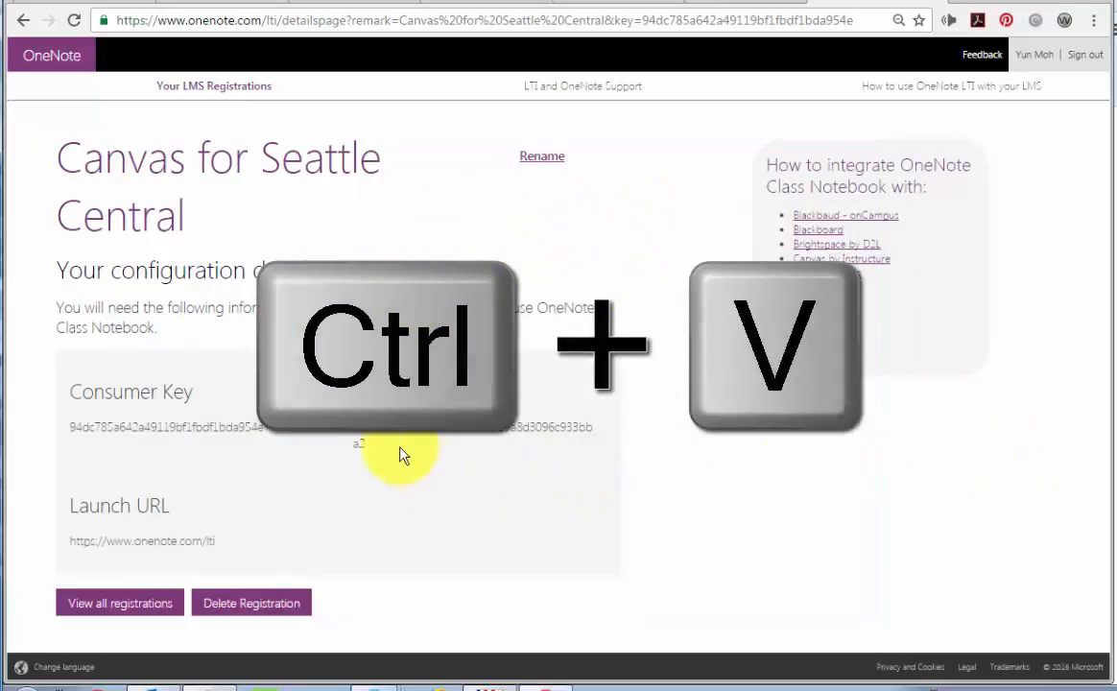
{"action": "left_click_drag", "start_coordinate": [370, 442], "coordinate": [349, 409]}
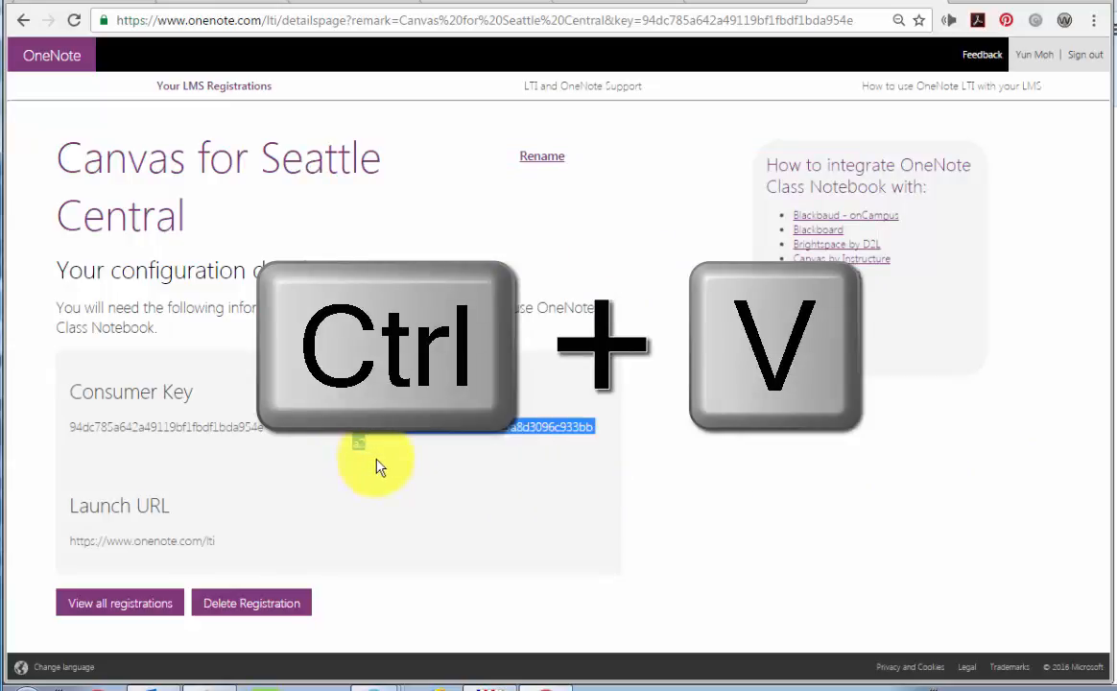
{"action": "left_click", "coordinate": [357, 443]}
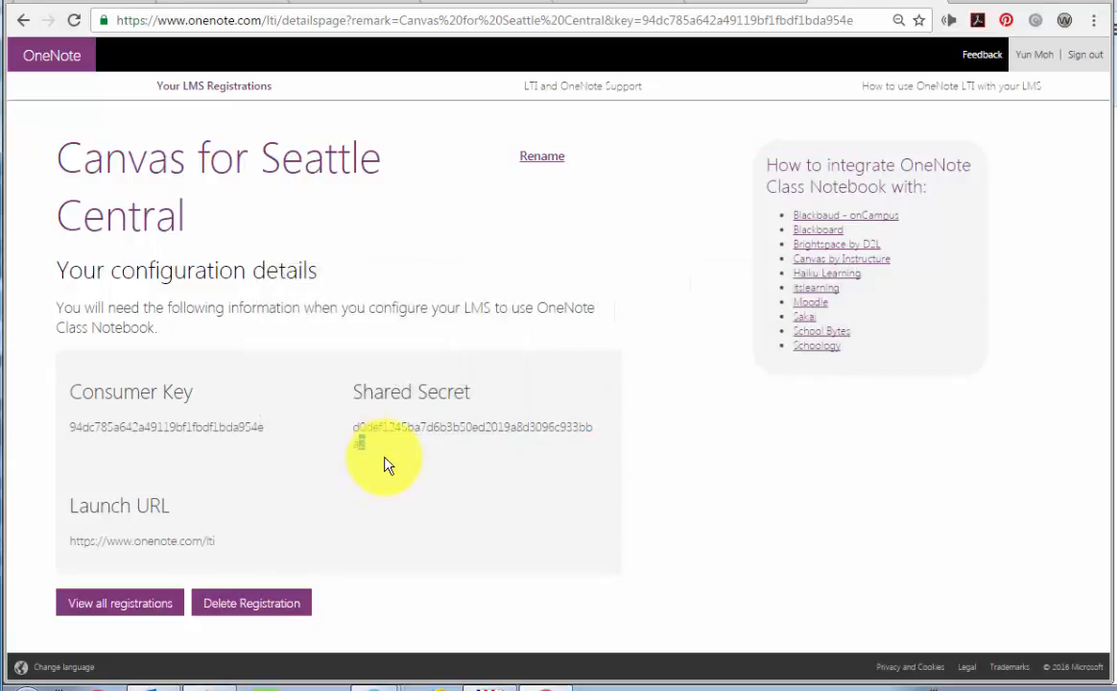
{"action": "double_click", "coordinate": [349, 421]}
{"action": "left_click_drag", "start_coordinate": [349, 420], "coordinate": [350, 388]}
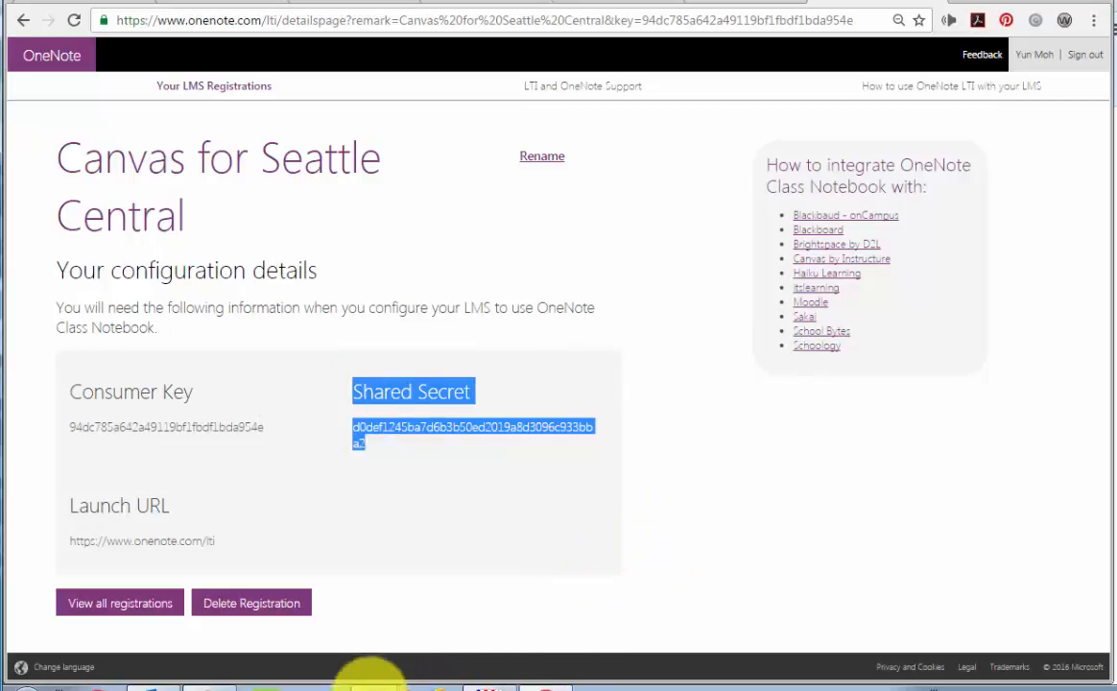
{"action": "left_click", "coordinate": [212, 683]}
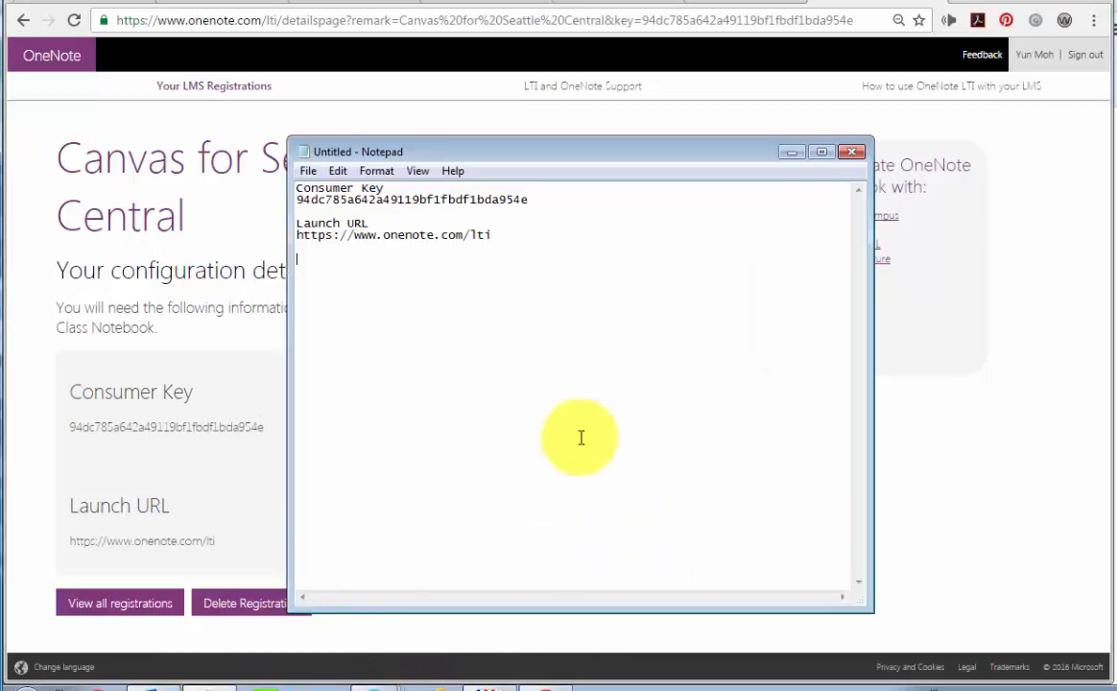
{"action": "key", "text": "ctrl+v"}
{"action": "left_click", "coordinate": [519, 270]}
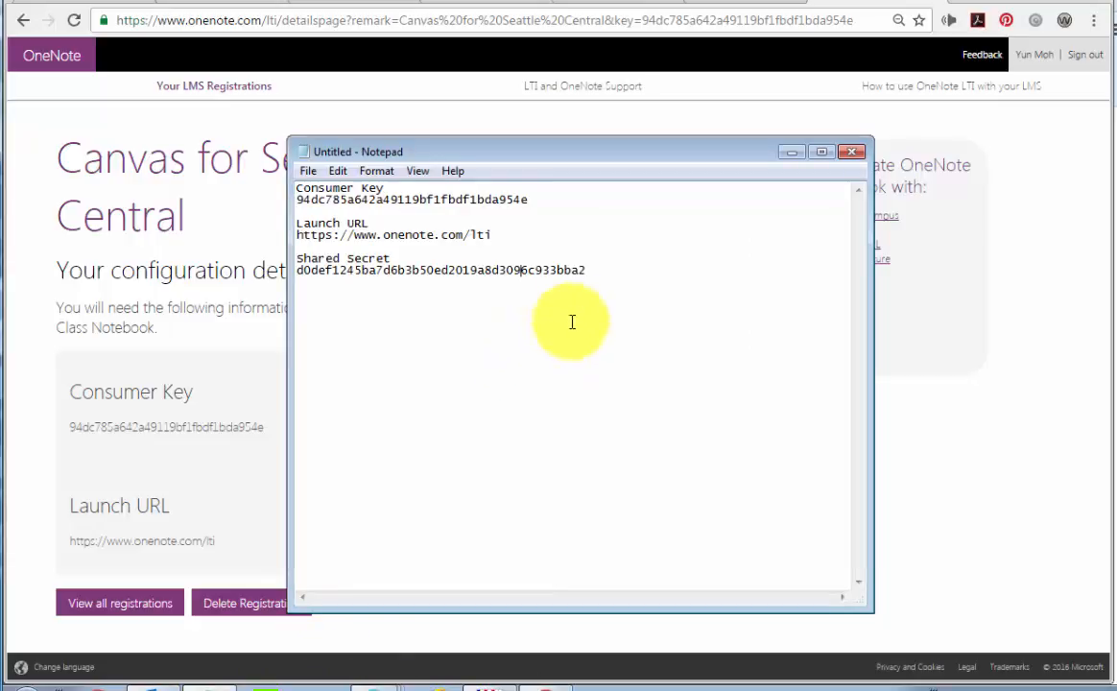
{"action": "left_click_drag", "start_coordinate": [623, 294], "coordinate": [298, 187]}
{"action": "left_click", "coordinate": [397, 270]}
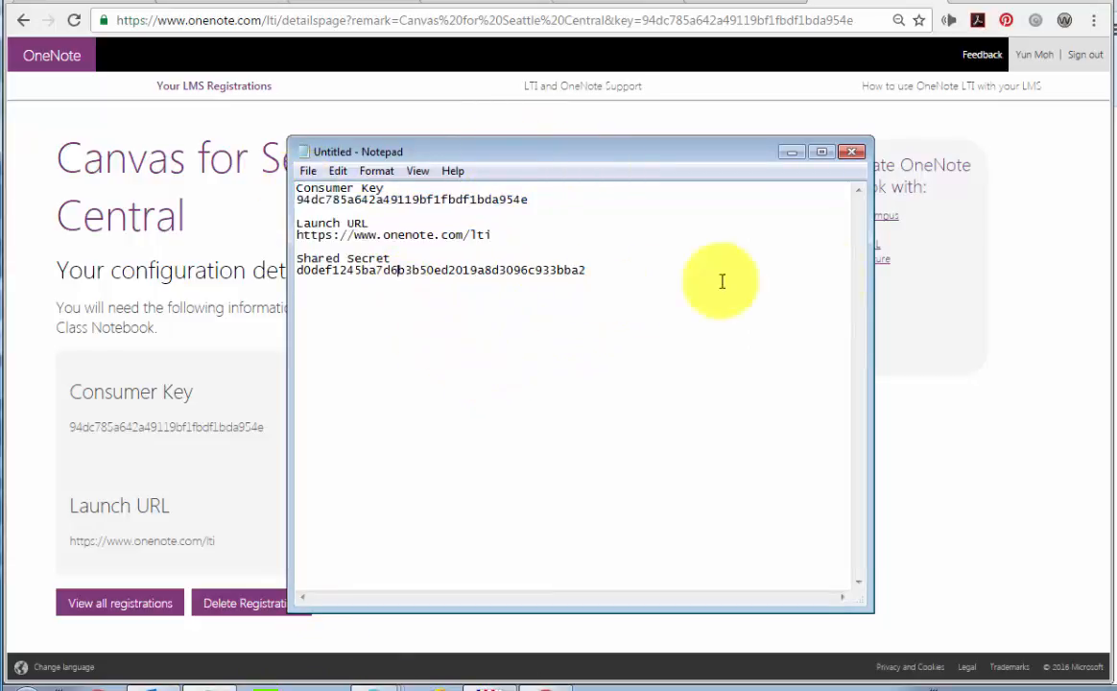
Step: Return to the registration page in the browser and open the integration guide for Canvas by Instructure
{"action": "left_click", "coordinate": [1028, 347]}
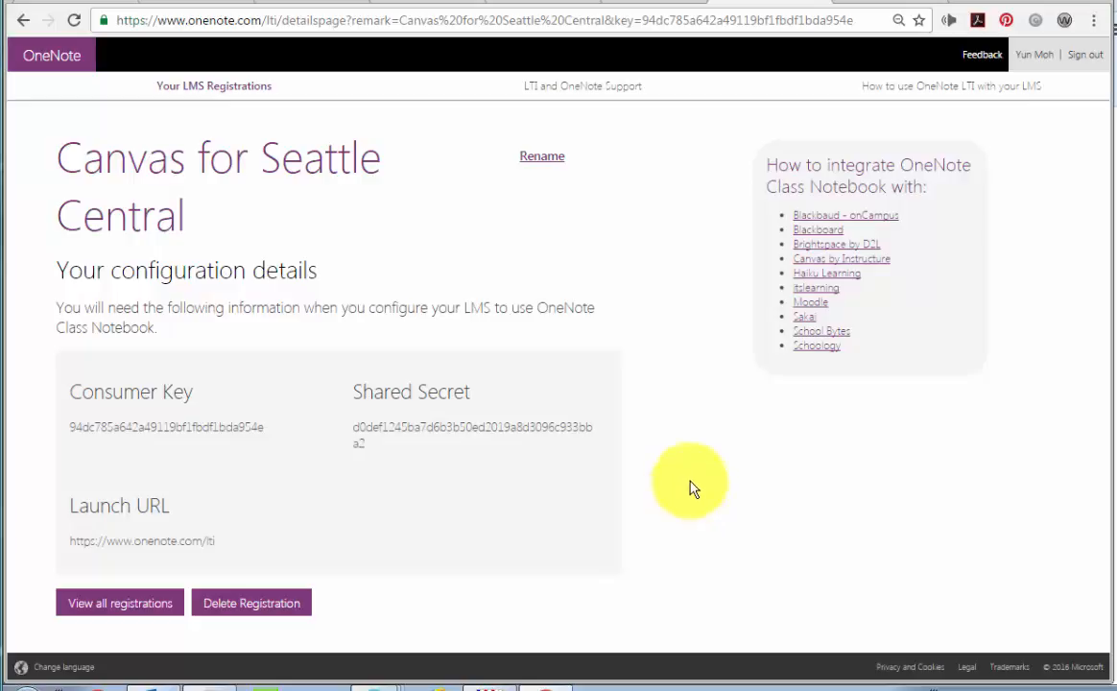
{"action": "left_click", "coordinate": [666, 2]}
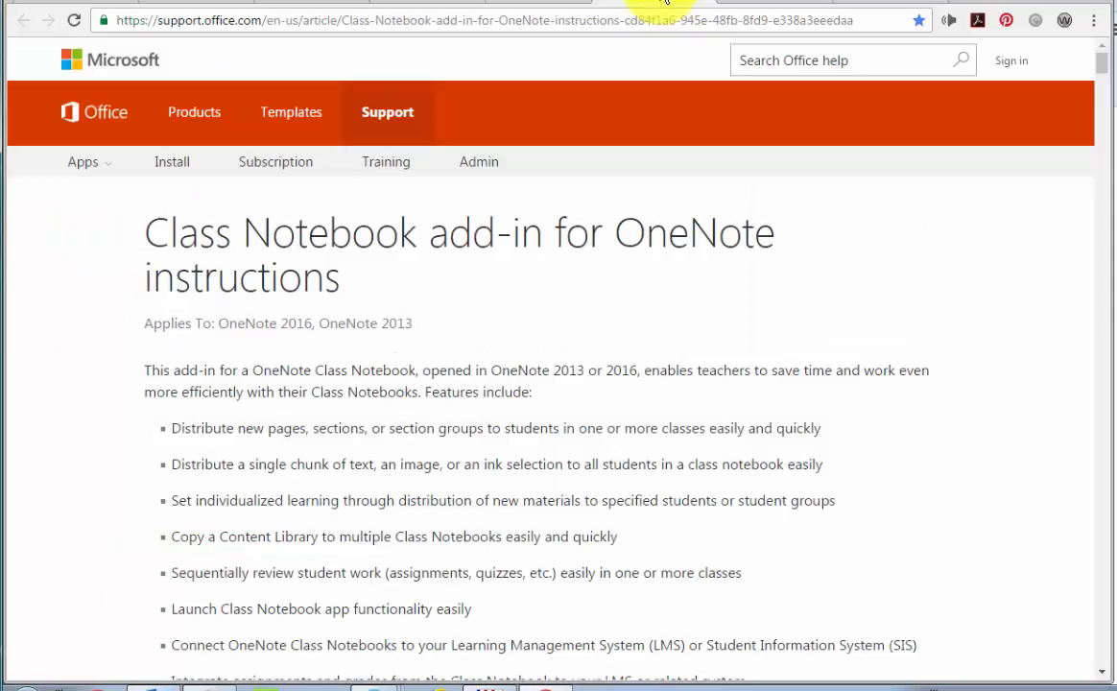
{"action": "left_click", "coordinate": [767, 2]}
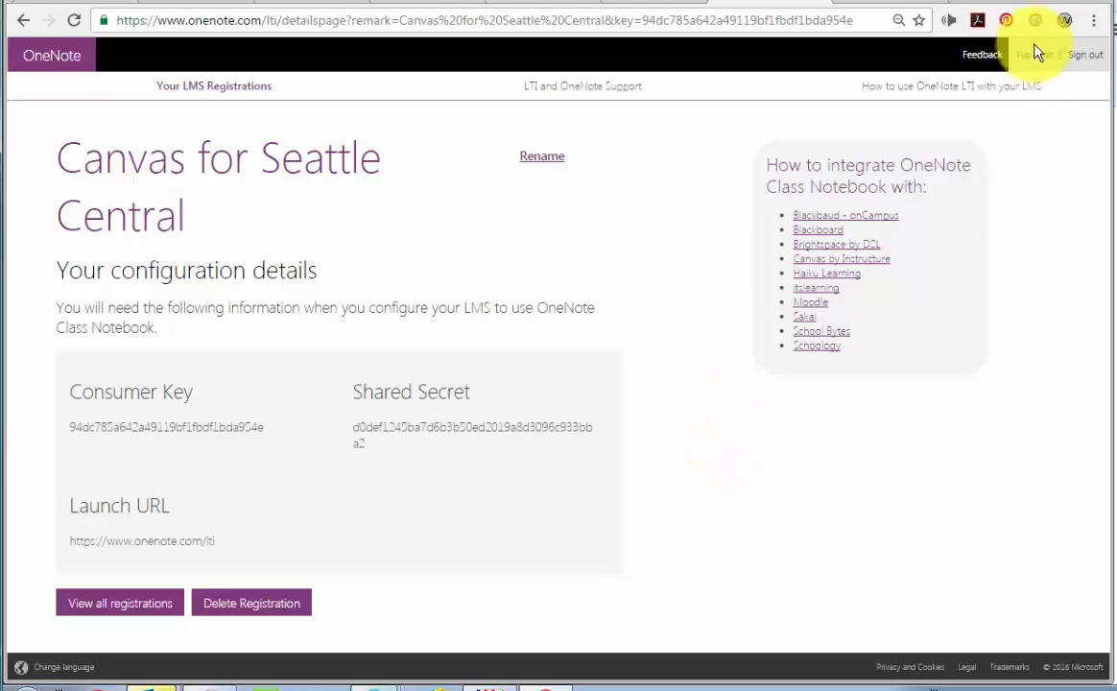
{"action": "left_click", "coordinate": [865, 268]}
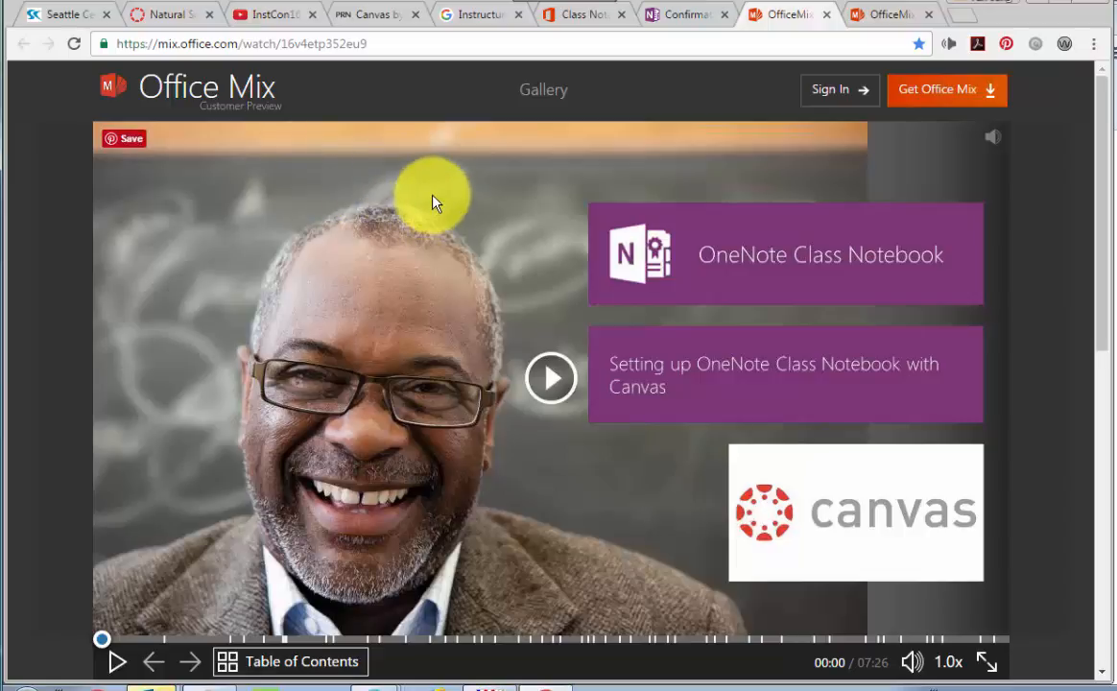
Step: Switch to the Natural Science 101 course in Canvas and open the external apps section of its course settings
{"action": "left_click", "coordinate": [161, 19]}
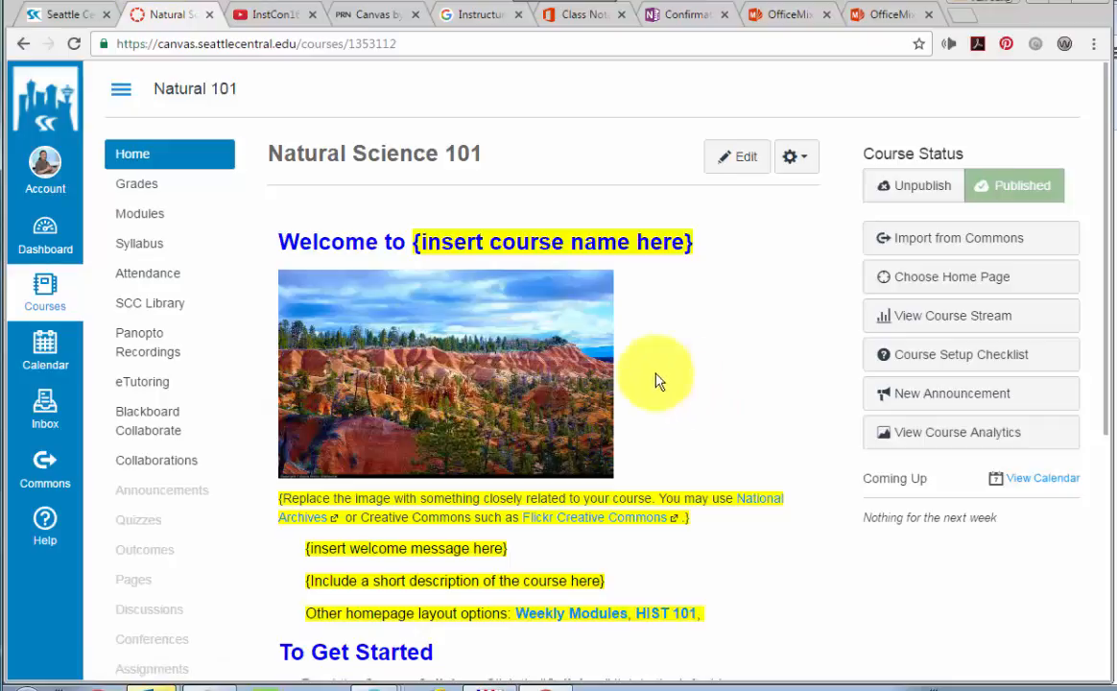
{"action": "left_click_drag", "start_coordinate": [269, 153], "coordinate": [513, 151]}
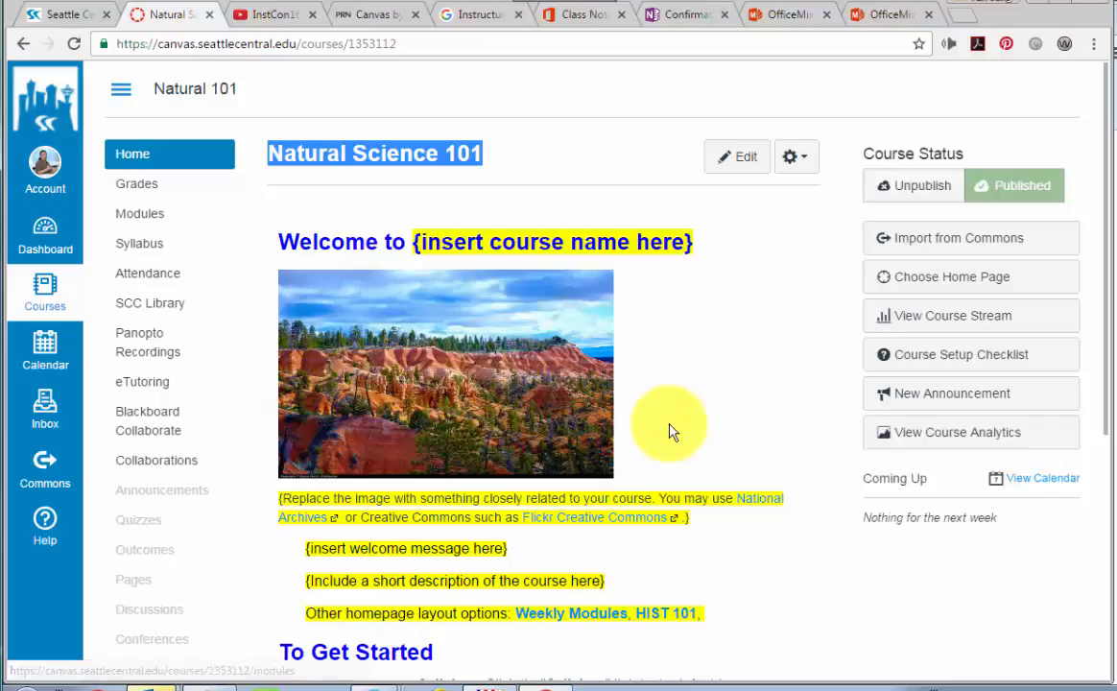
{"action": "scroll", "coordinate": [227, 548], "scroll_direction": "down", "scroll_amount": 4}
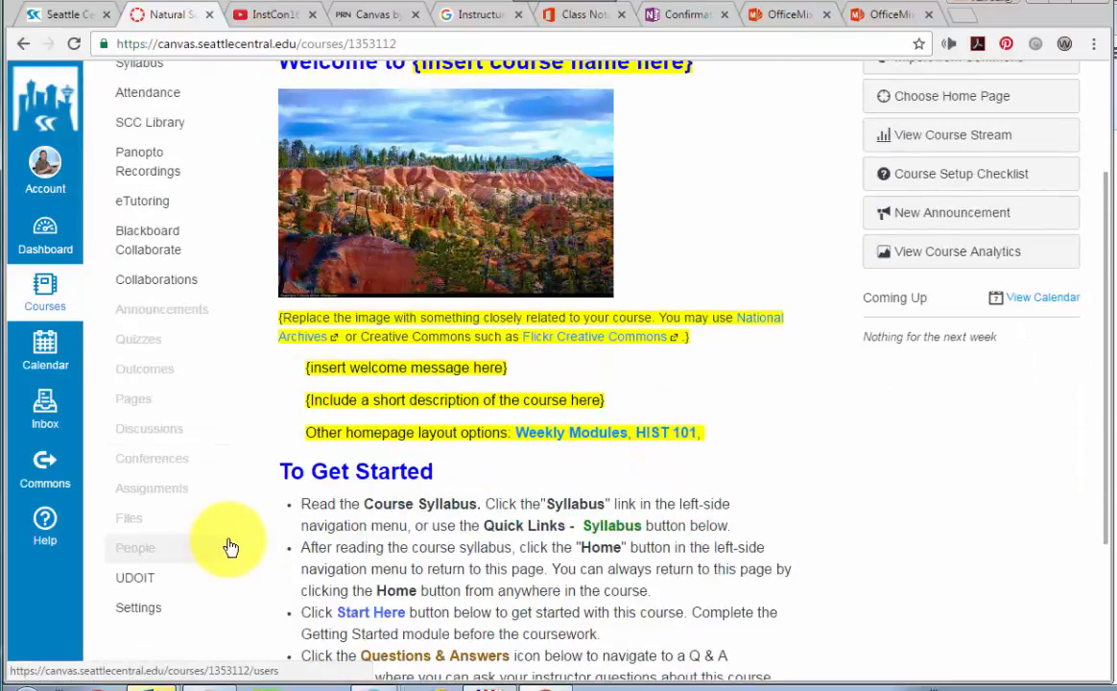
{"action": "left_click", "coordinate": [140, 428]}
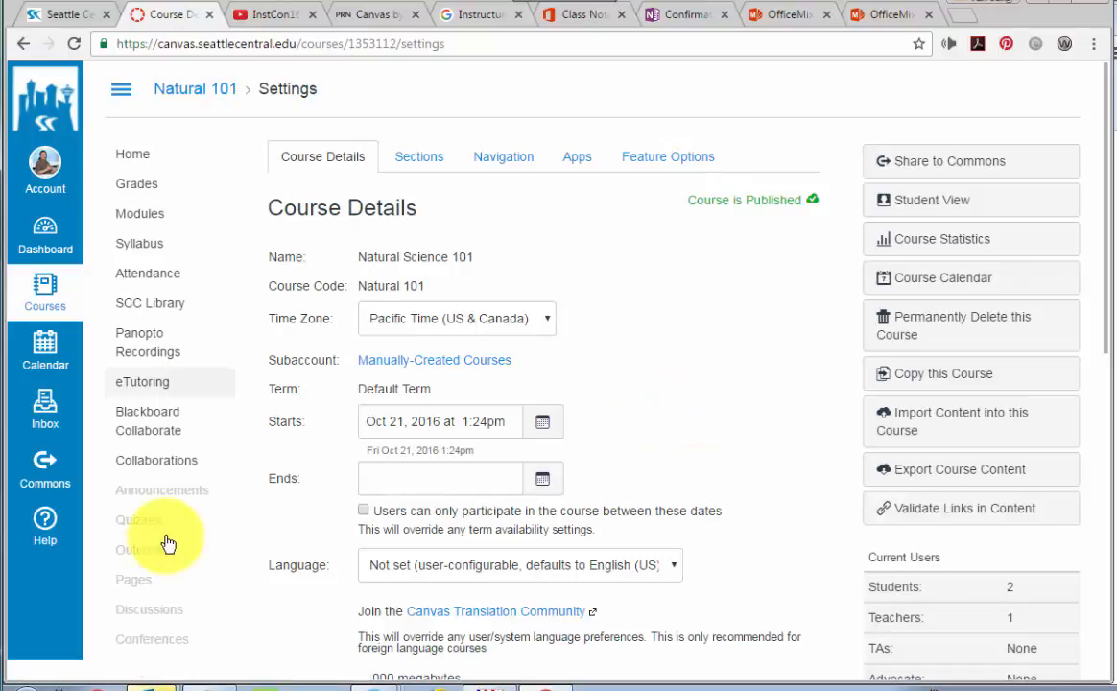
{"action": "scroll", "coordinate": [230, 609], "scroll_direction": "down", "scroll_amount": 3}
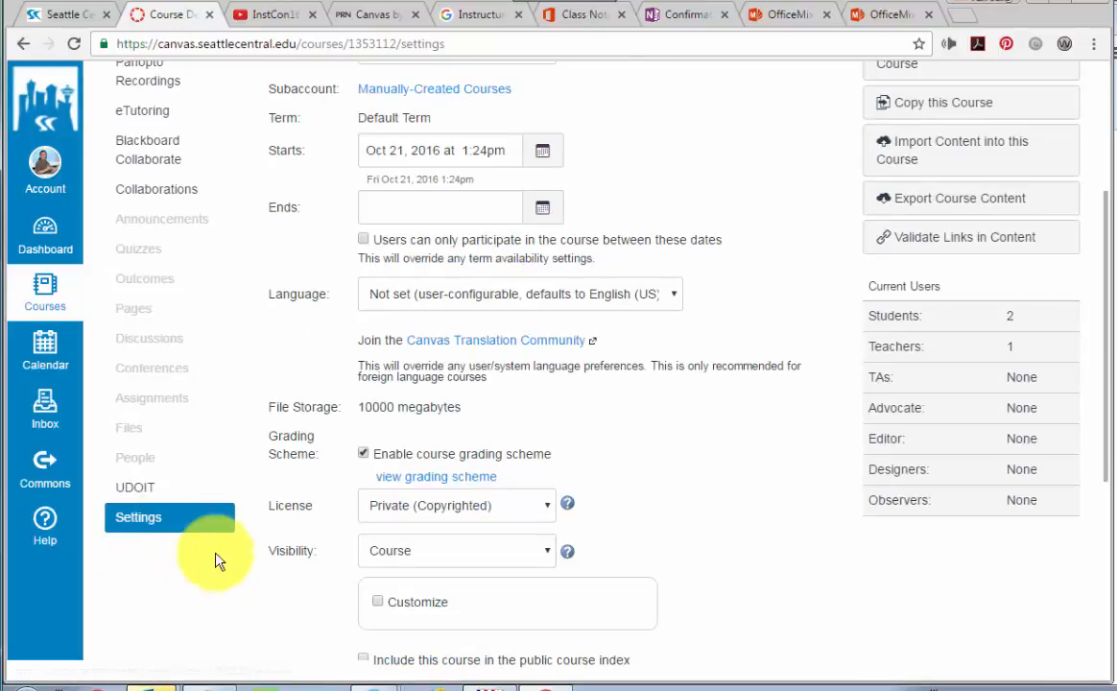
{"action": "scroll", "coordinate": [288, 480], "scroll_direction": "up", "scroll_amount": 3}
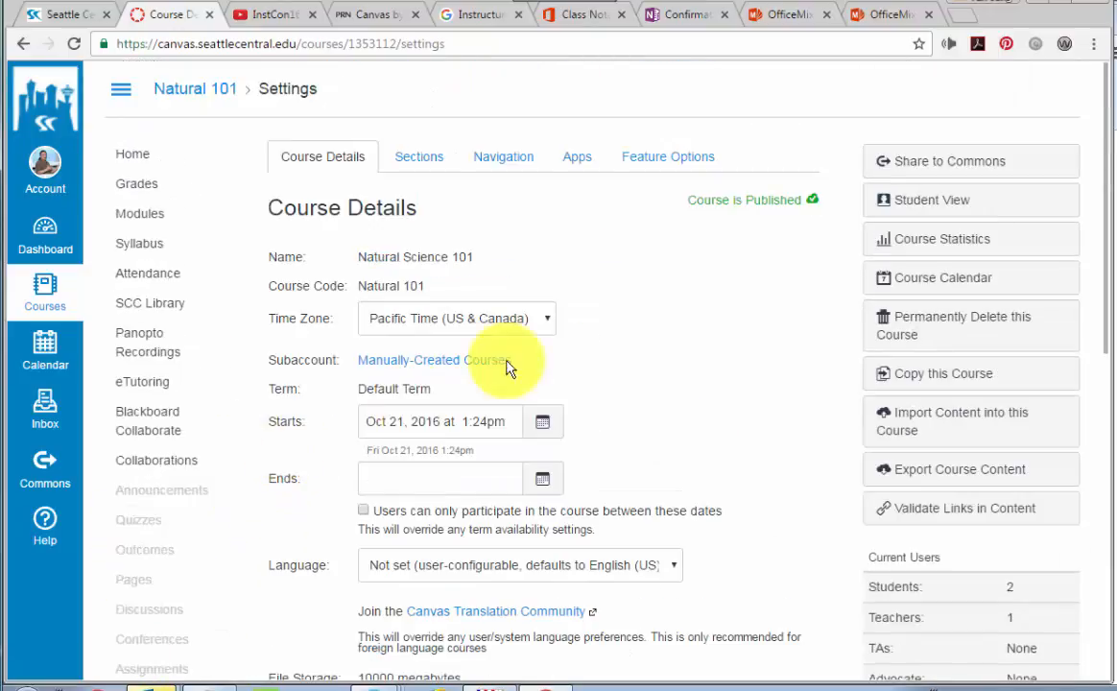
{"action": "left_click", "coordinate": [576, 163]}
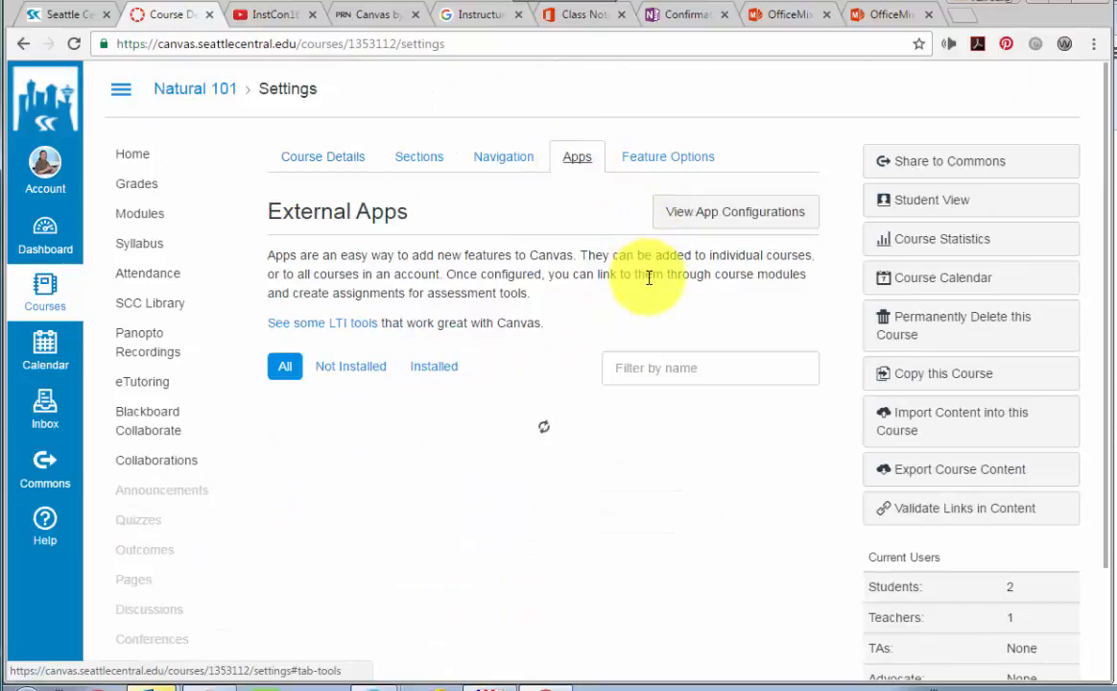
Step: Filter the external apps by "OneNote" and start adding the OneNote Class Notebook app to the course
{"action": "left_click", "coordinate": [656, 371]}
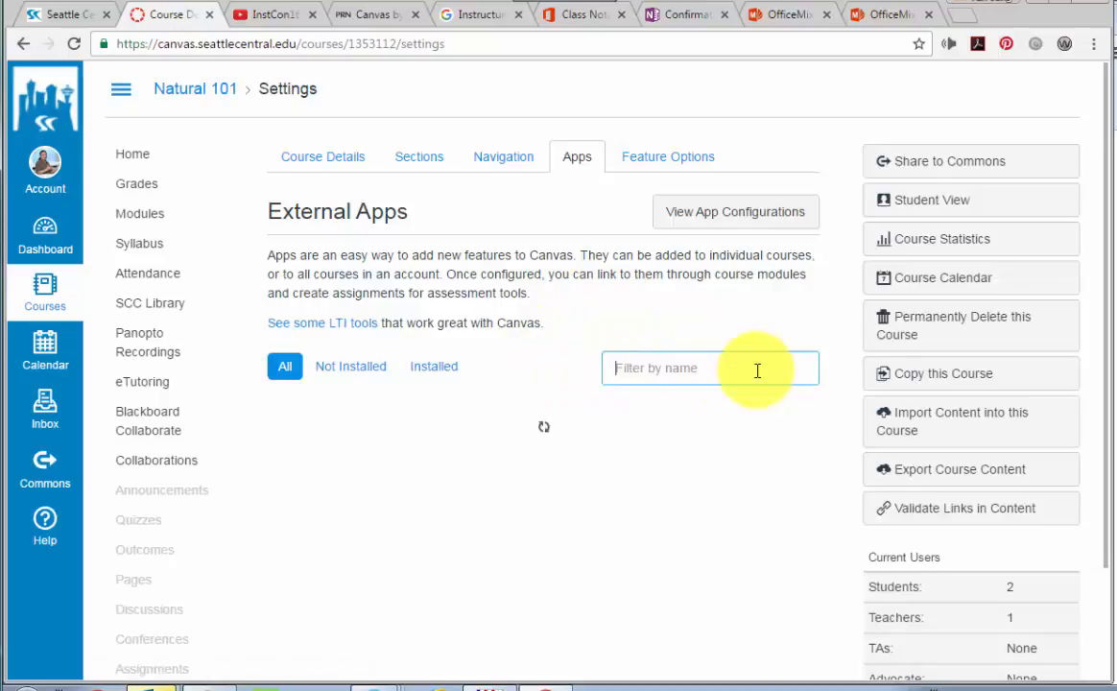
{"action": "type", "text": "OneNote"}
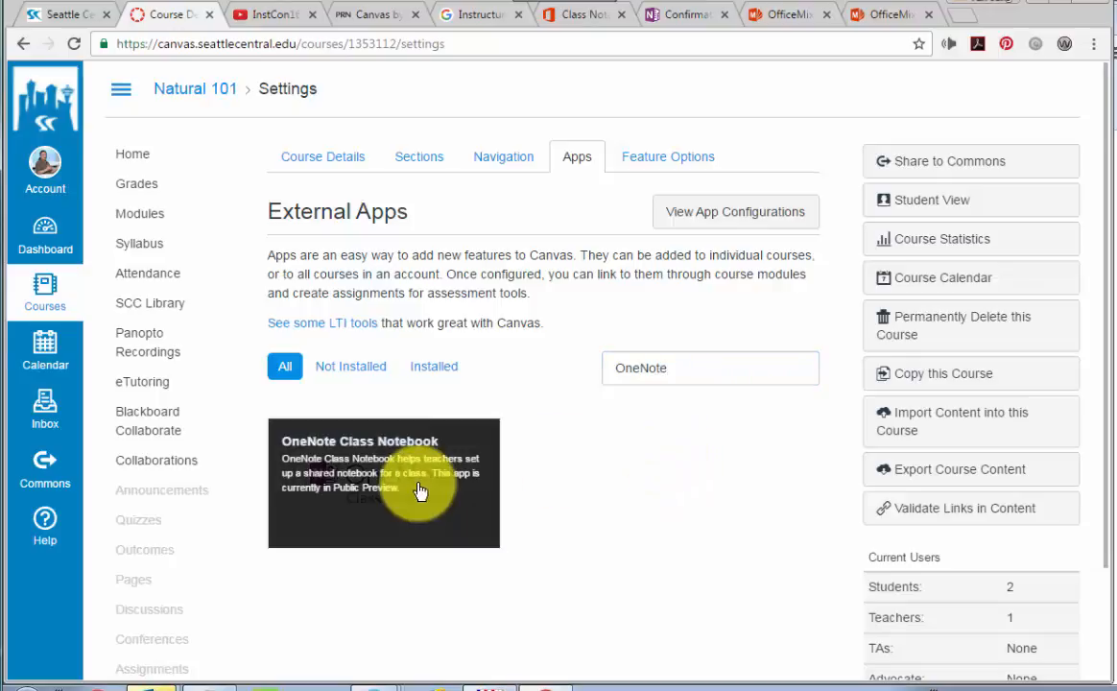
{"action": "left_click", "coordinate": [420, 492]}
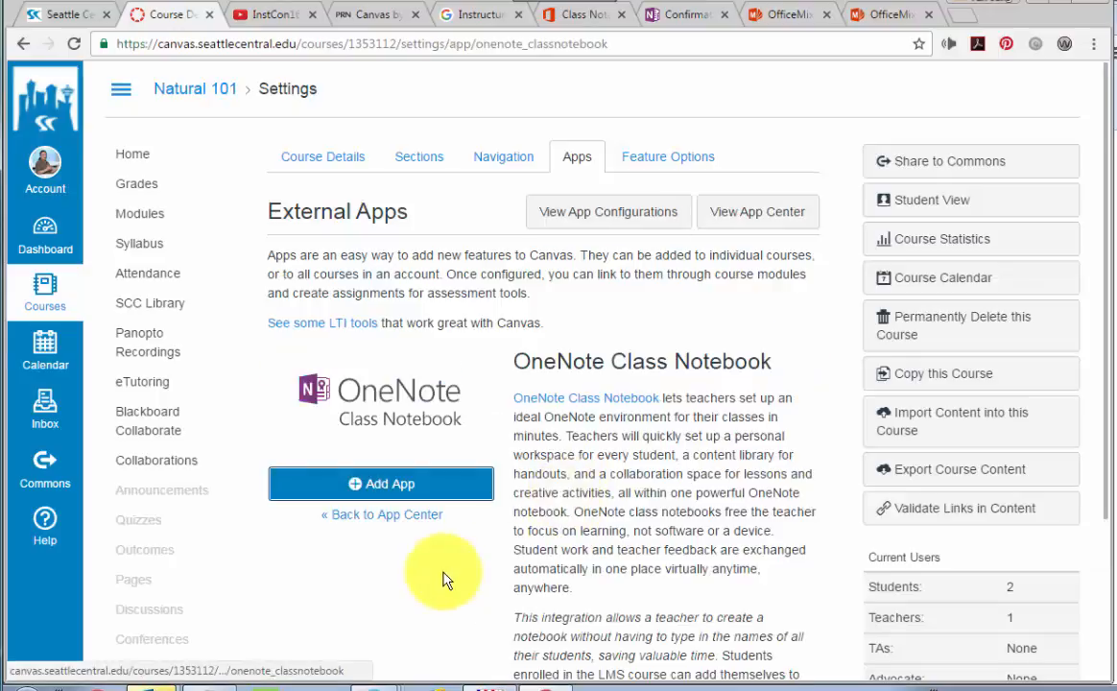
{"action": "scroll", "coordinate": [456, 576], "scroll_direction": "down", "scroll_amount": 1}
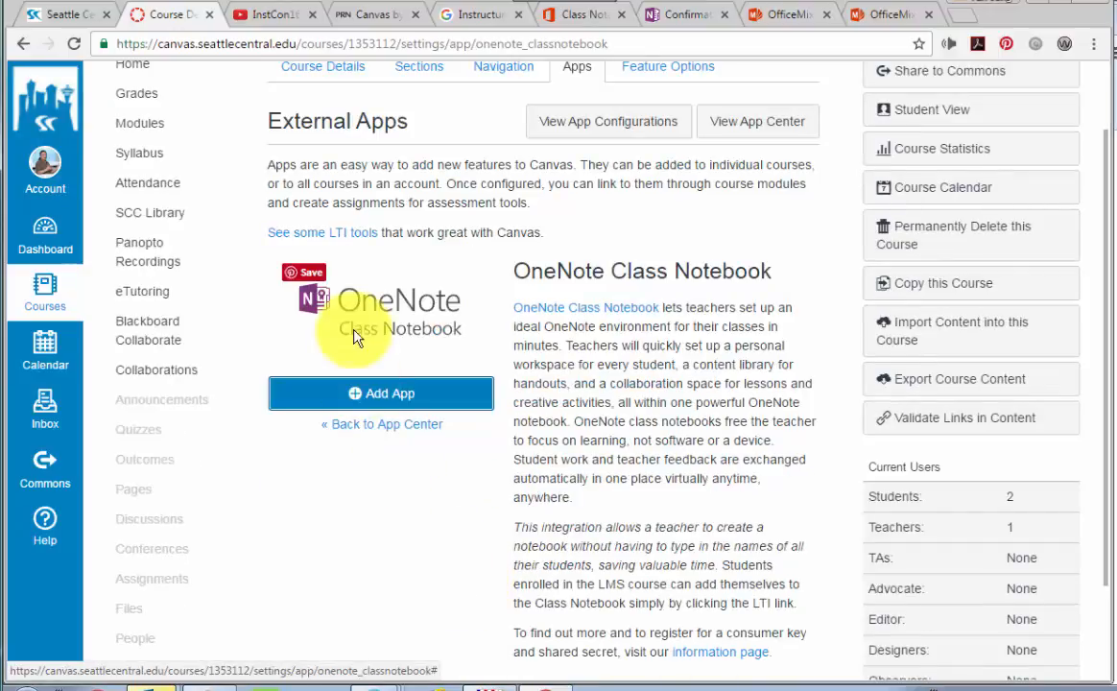
{"action": "left_click", "coordinate": [382, 400]}
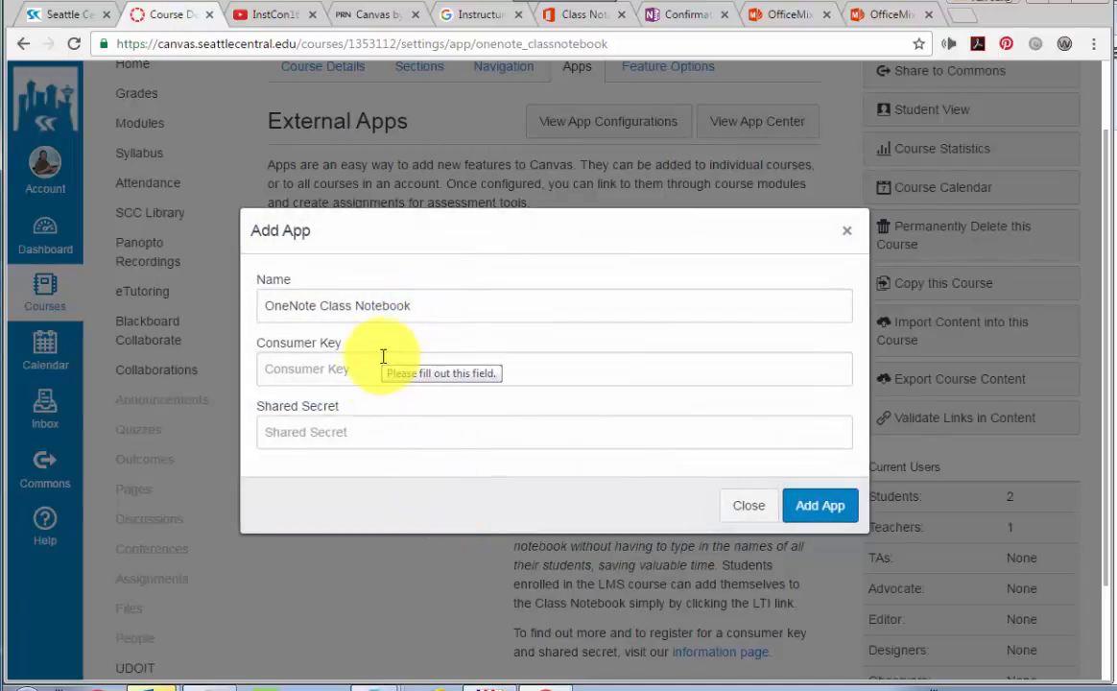
Step: Copy the consumer key from the Configuration Information.txt file in Notepad into the app's Consumer Key field in Canvas
{"action": "left_click", "coordinate": [354, 374]}
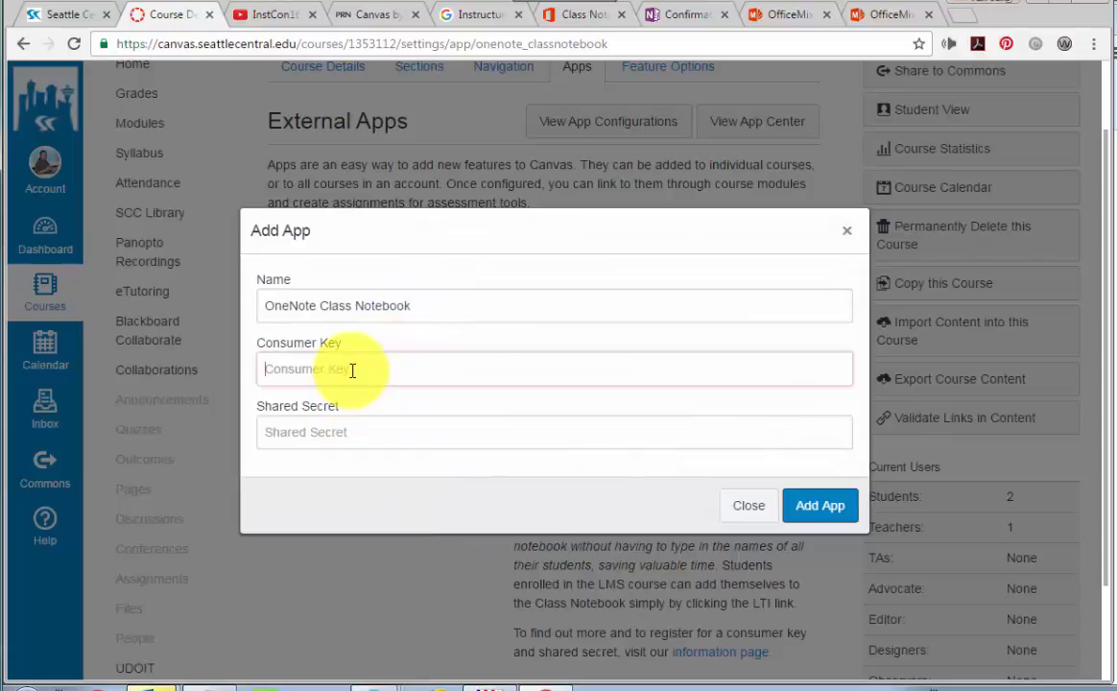
{"action": "left_click", "coordinate": [352, 433]}
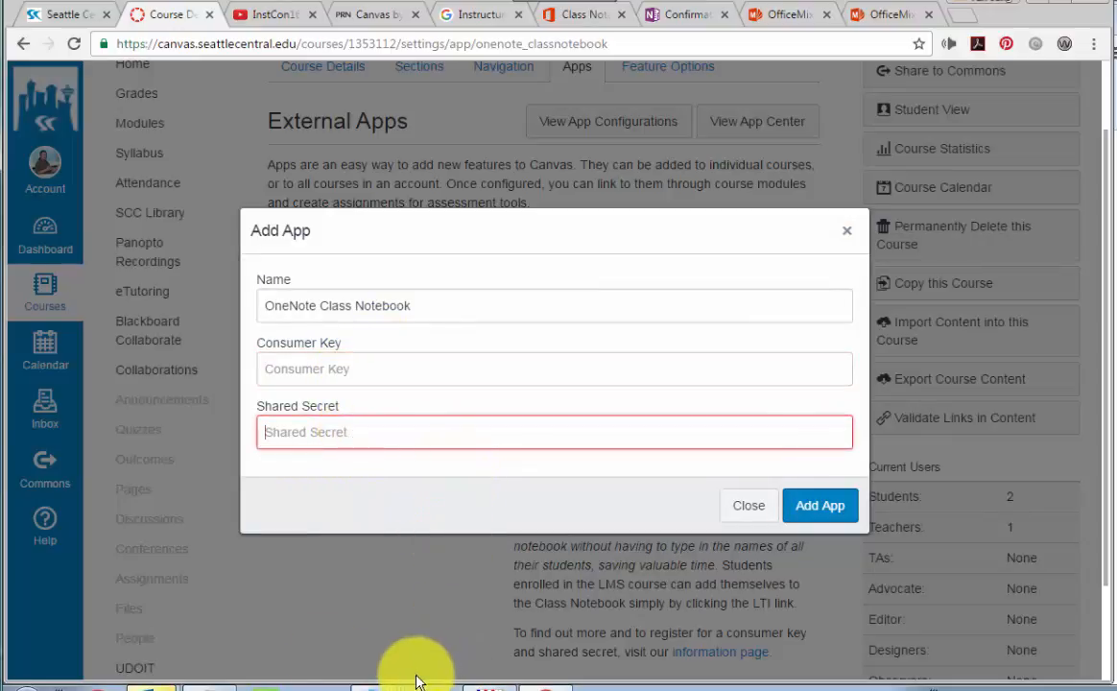
{"action": "left_click", "coordinate": [201, 684]}
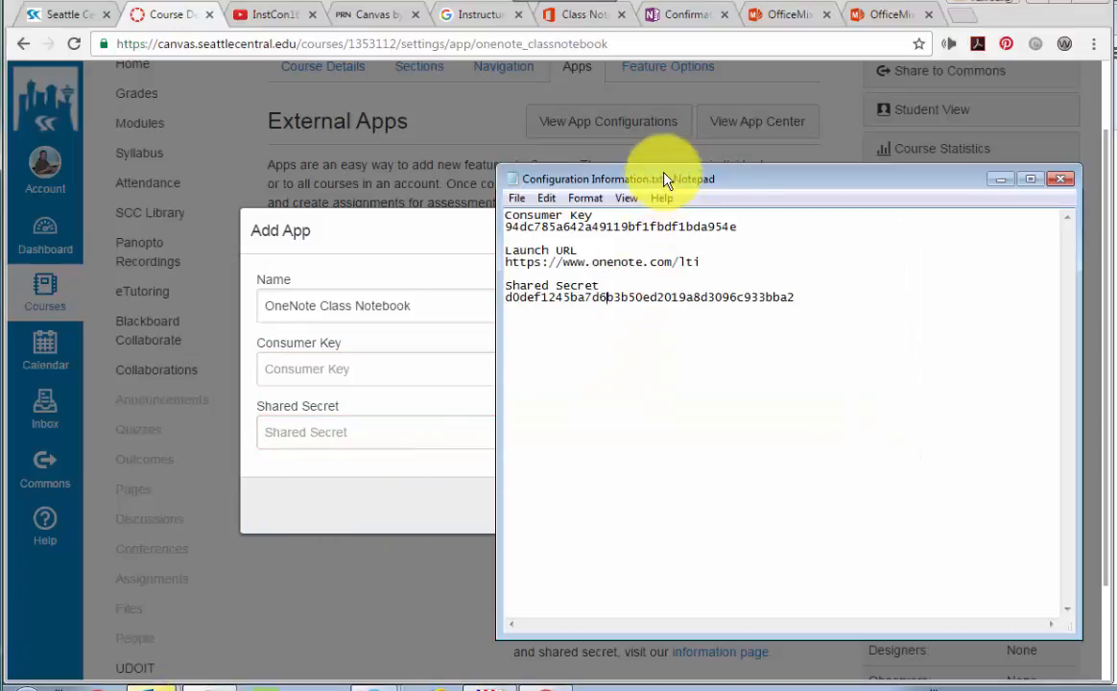
{"action": "left_click_drag", "start_coordinate": [676, 181], "coordinate": [795, 178]}
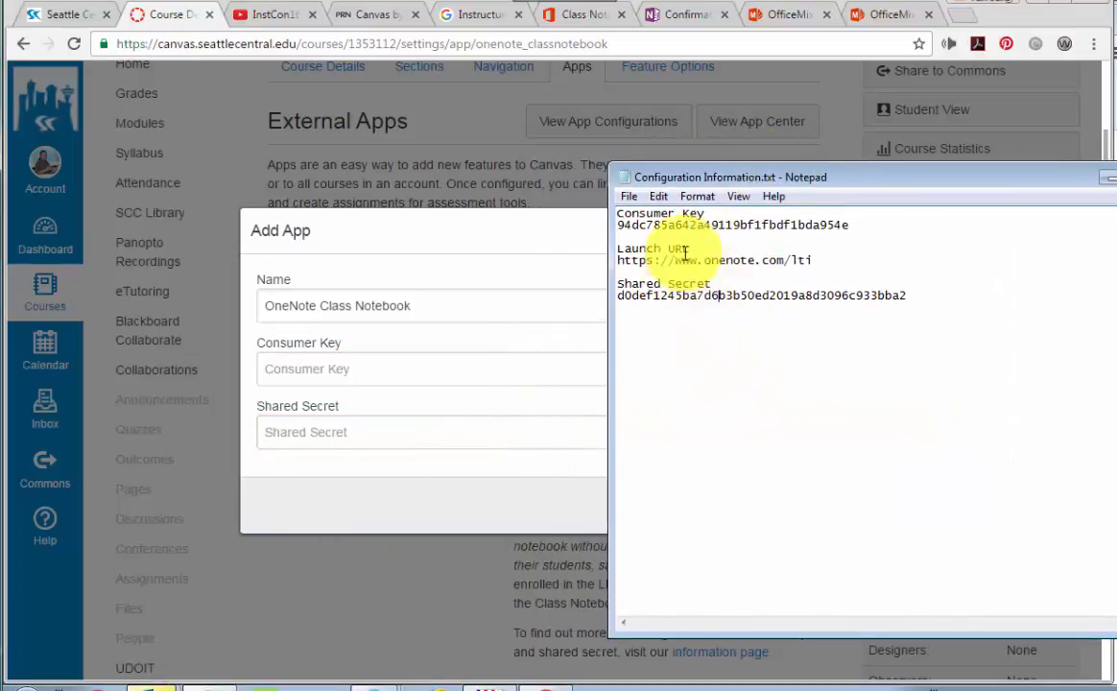
{"action": "left_click_drag", "start_coordinate": [850, 225], "coordinate": [617, 224]}
{"action": "key", "text": "ctrl+c"}
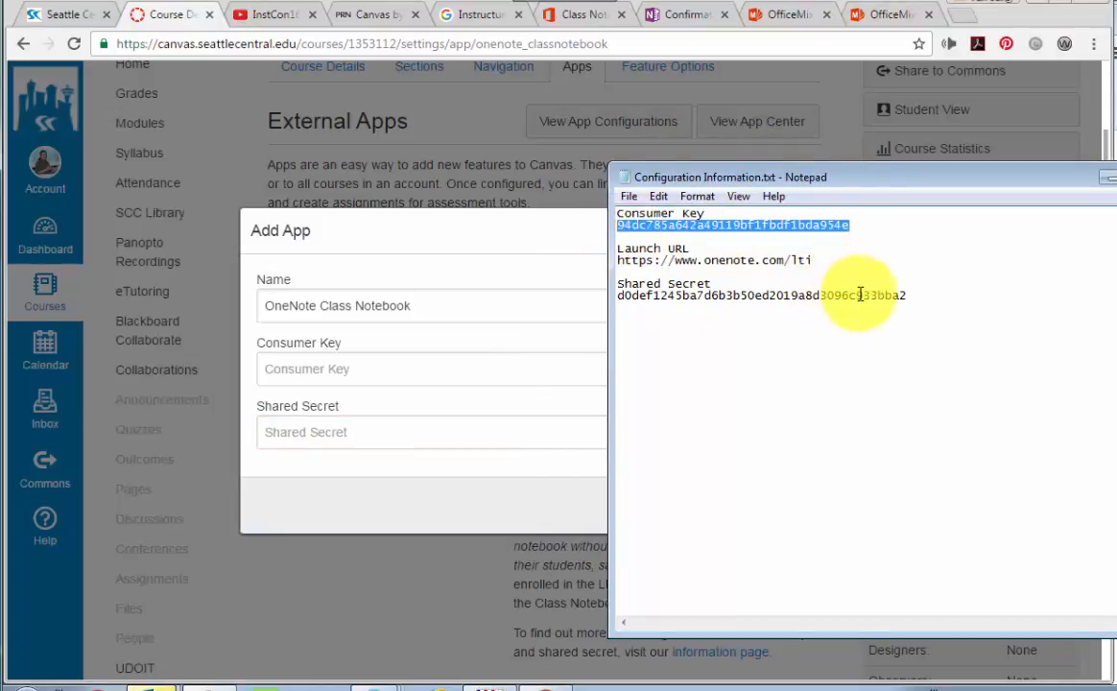
{"action": "left_click", "coordinate": [399, 369]}
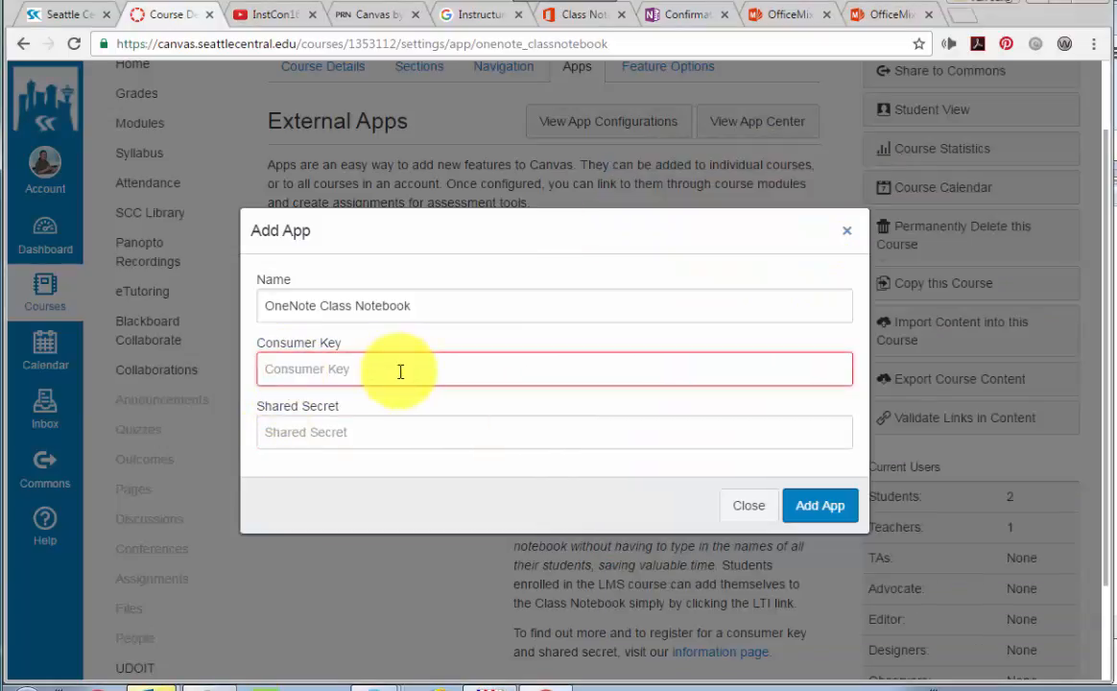
{"action": "key", "text": "ctrl+v"}
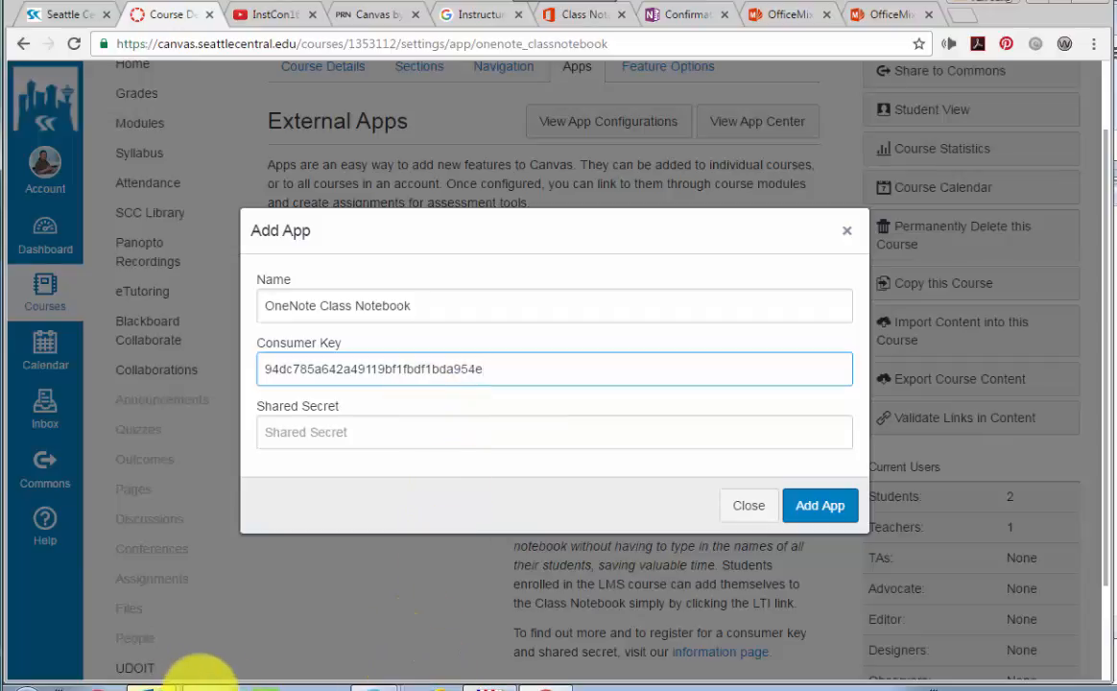
Step: Copy the shared secret from Notepad into the app's Shared Secret field in Canvas and add the app to the course
{"action": "left_click", "coordinate": [201, 688]}
{"action": "left_click", "coordinate": [791, 298]}
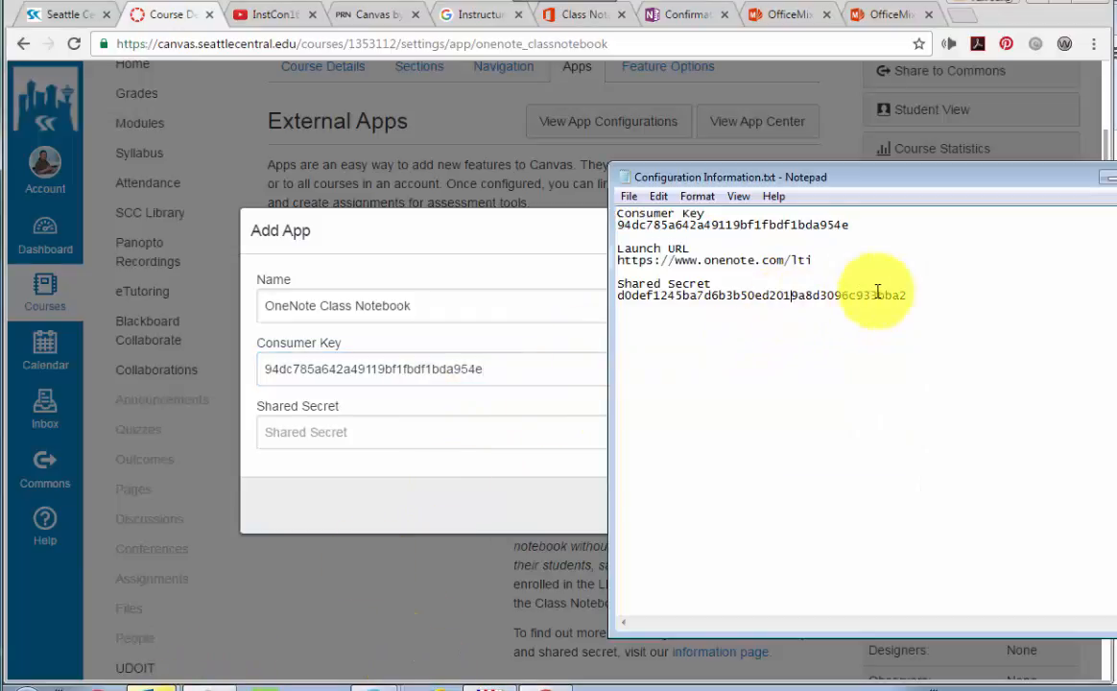
{"action": "left_click_drag", "start_coordinate": [911, 295], "coordinate": [615, 296]}
{"action": "key", "text": "ctrl+c"}
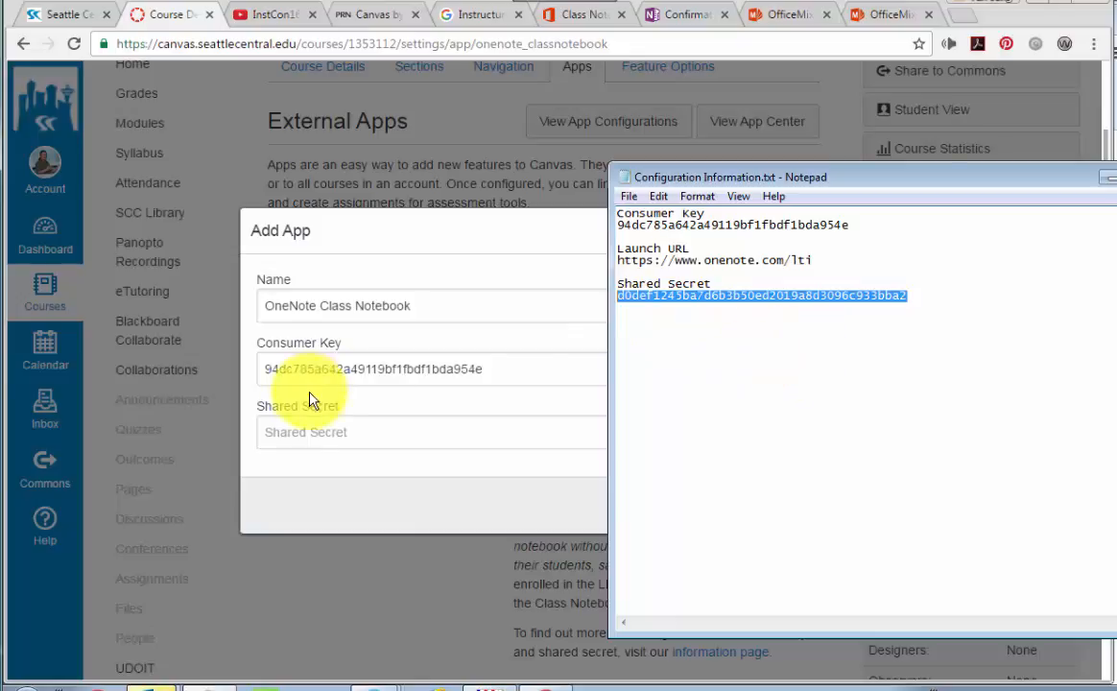
{"action": "left_click", "coordinate": [475, 428]}
{"action": "key", "text": "ctrl+v"}
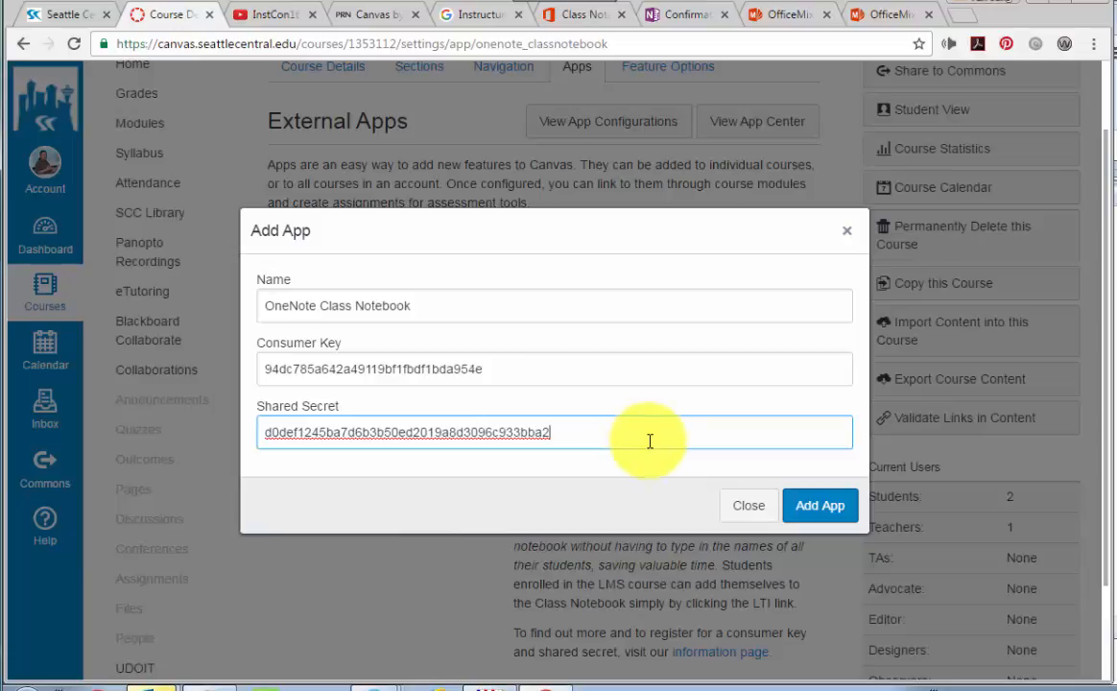
{"action": "left_click", "coordinate": [811, 509]}
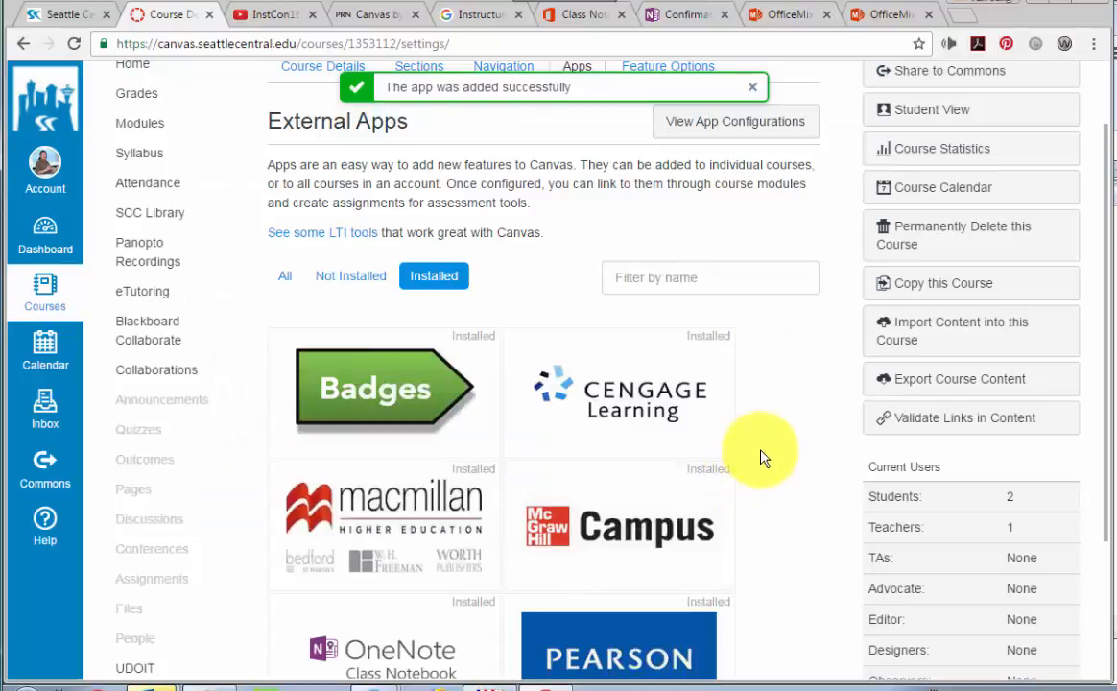
Step: Look through the installed external apps and open the details page of OneNote Class Notebook
{"action": "scroll", "coordinate": [768, 454], "scroll_direction": "up", "scroll_amount": 1}
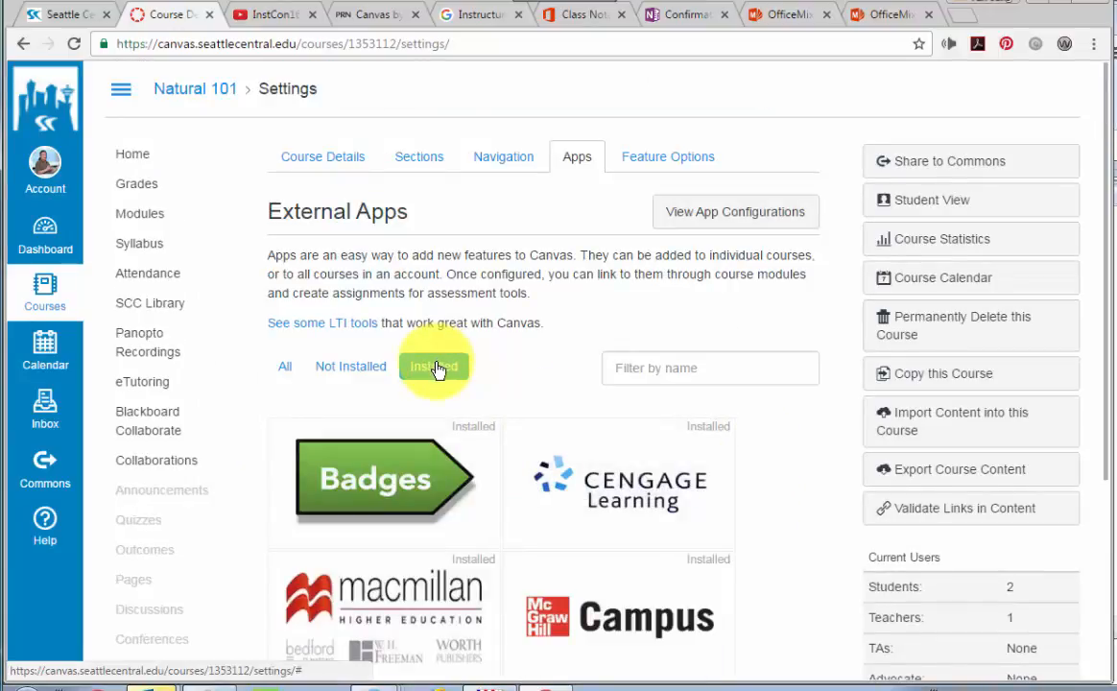
{"action": "scroll", "coordinate": [491, 386], "scroll_direction": "down", "scroll_amount": 2}
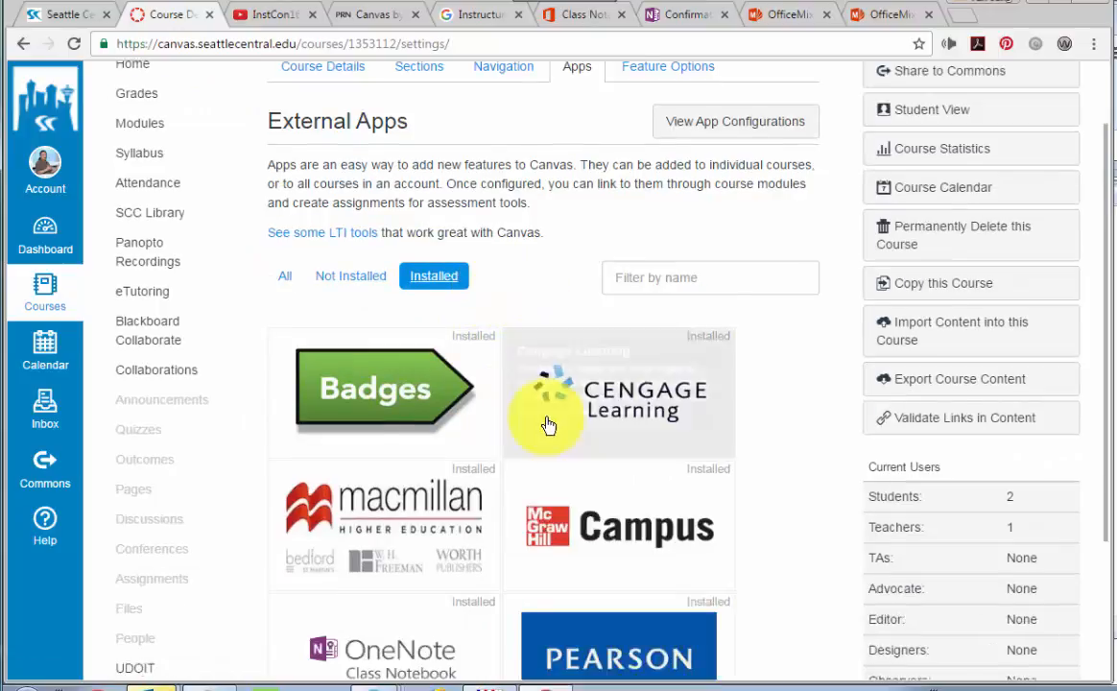
{"action": "scroll", "coordinate": [739, 518], "scroll_direction": "down", "scroll_amount": 1}
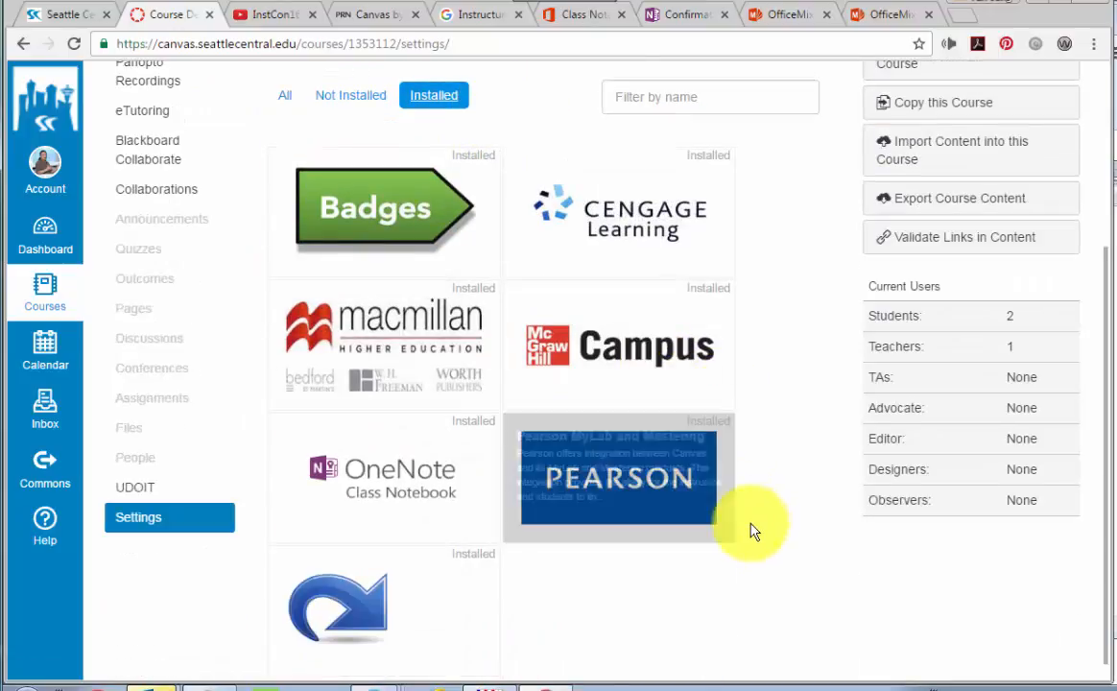
{"action": "left_click", "coordinate": [405, 484]}
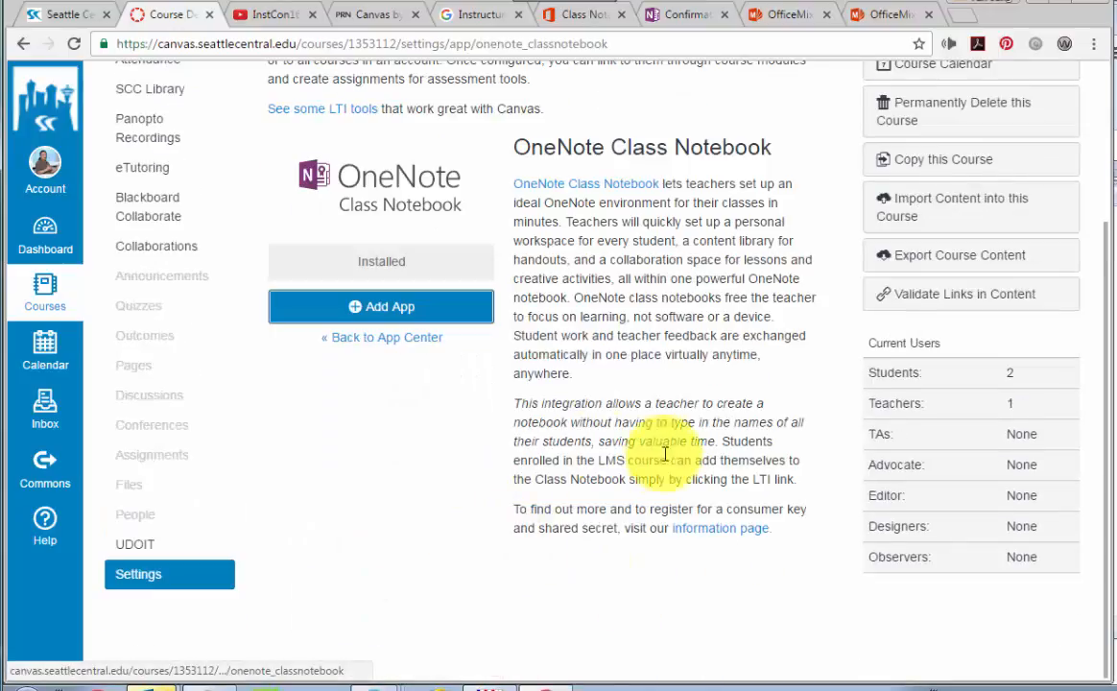
{"action": "scroll", "coordinate": [661, 449], "scroll_direction": "up", "scroll_amount": 1}
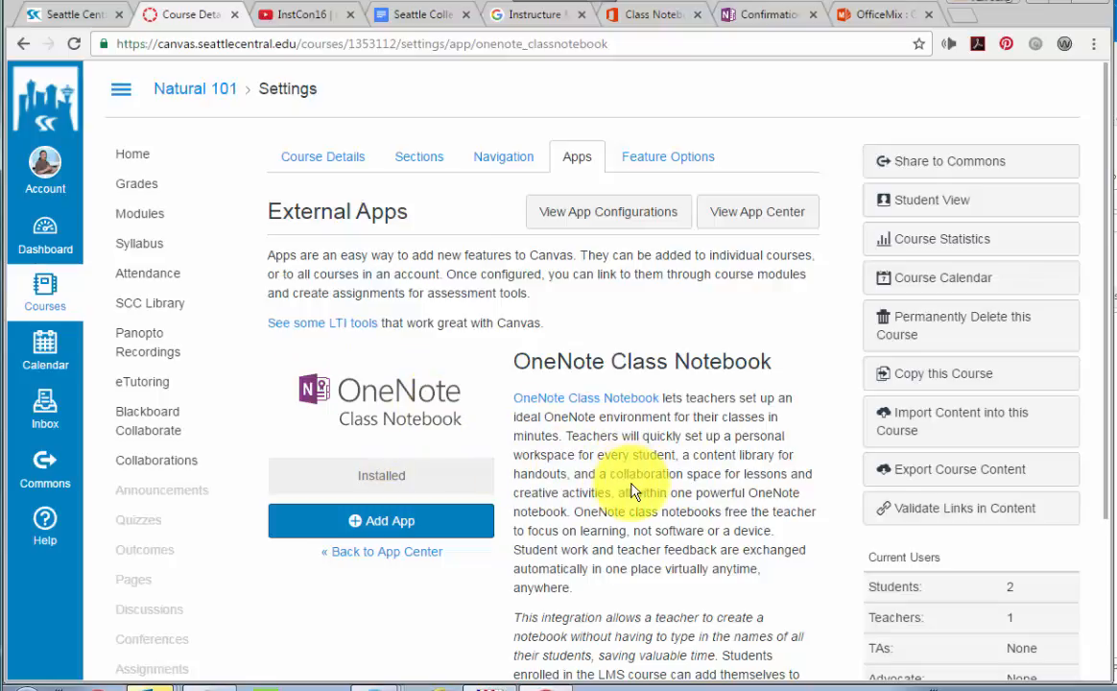
{"action": "scroll", "coordinate": [639, 480], "scroll_direction": "down", "scroll_amount": 2}
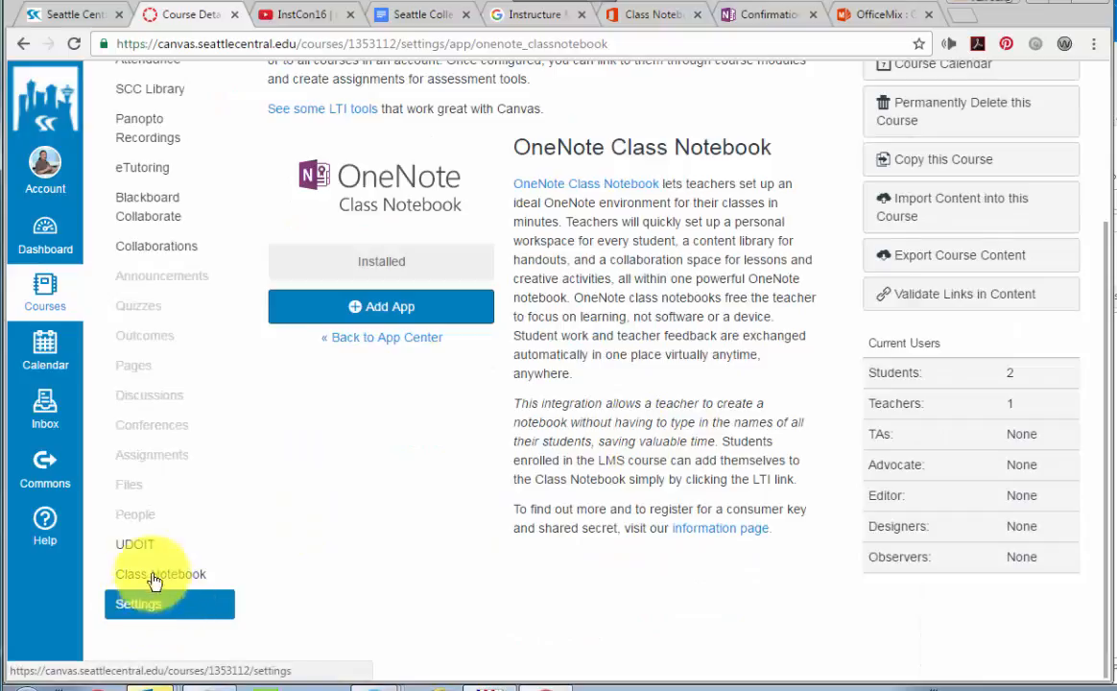
Step: Return to the course settings and examine the enabled and hidden items in the course navigation settings
{"action": "left_click", "coordinate": [134, 614]}
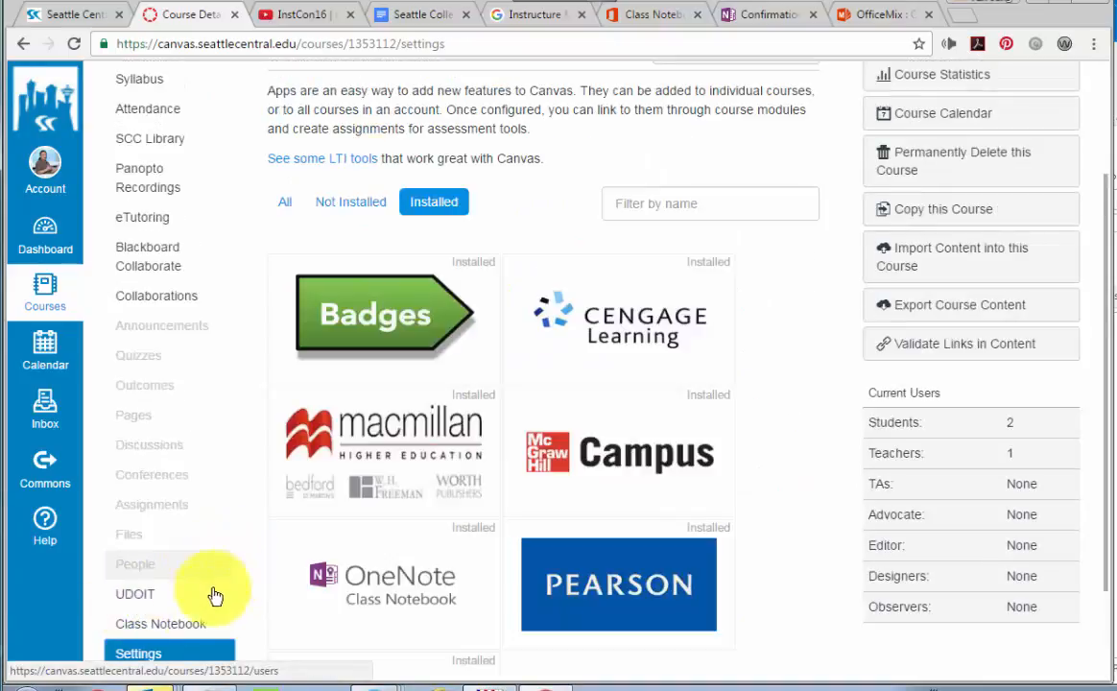
{"action": "scroll", "coordinate": [192, 614], "scroll_direction": "down", "scroll_amount": 1}
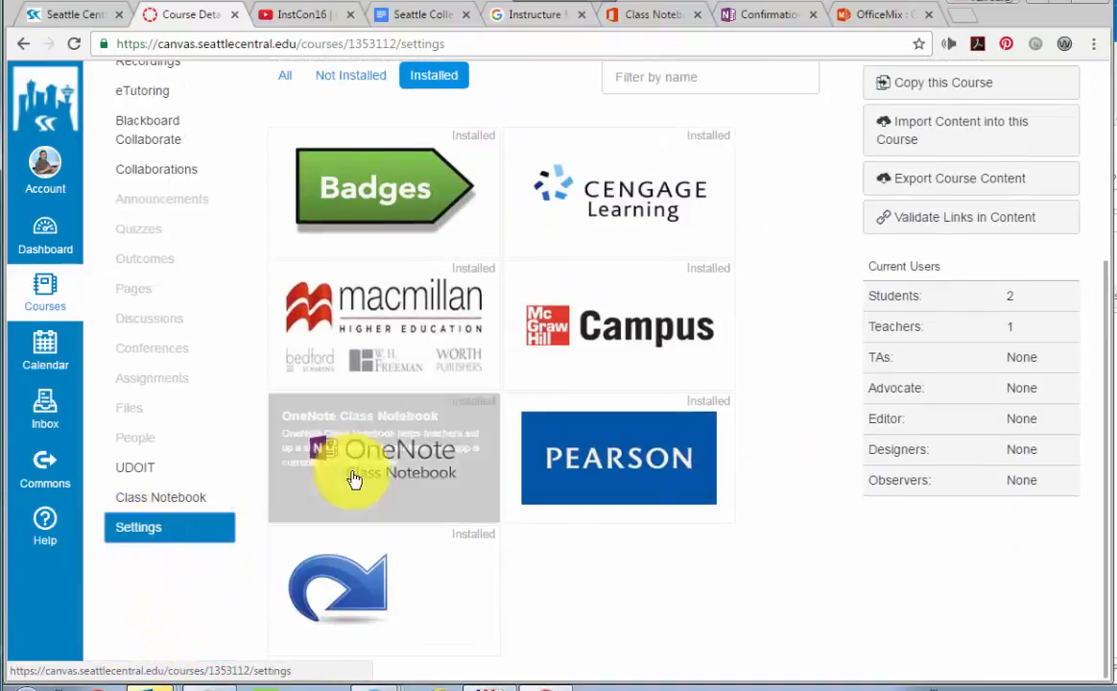
{"action": "scroll", "coordinate": [515, 422], "scroll_direction": "up", "scroll_amount": 1}
{"action": "scroll", "coordinate": [515, 423], "scroll_direction": "up", "scroll_amount": 2}
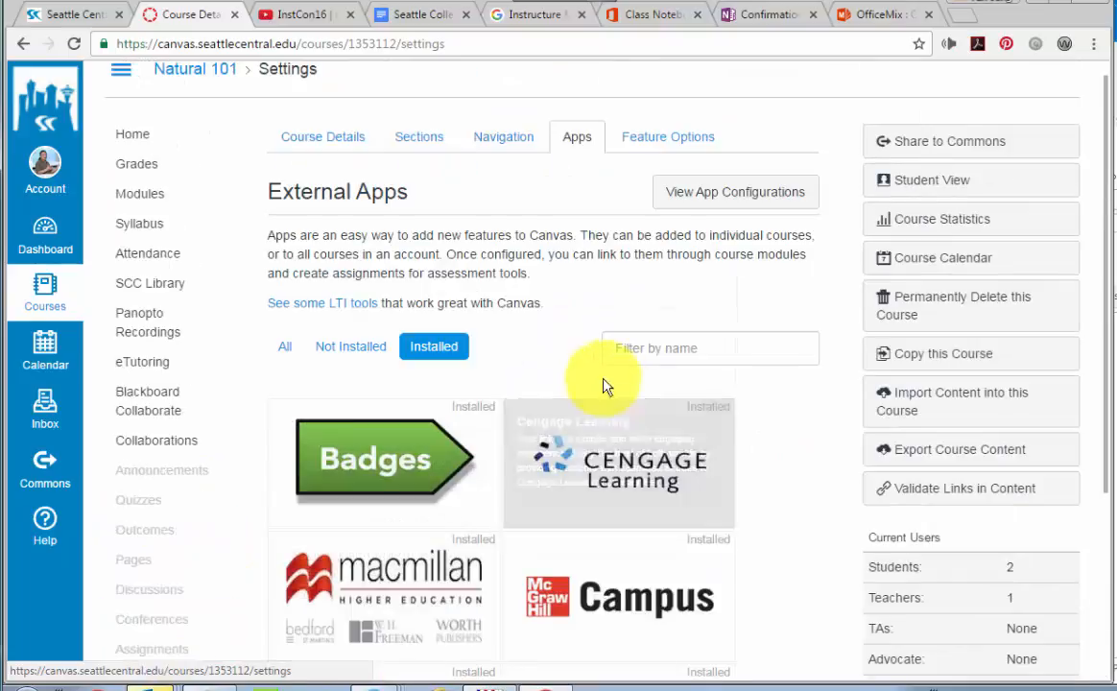
{"action": "left_click", "coordinate": [495, 142]}
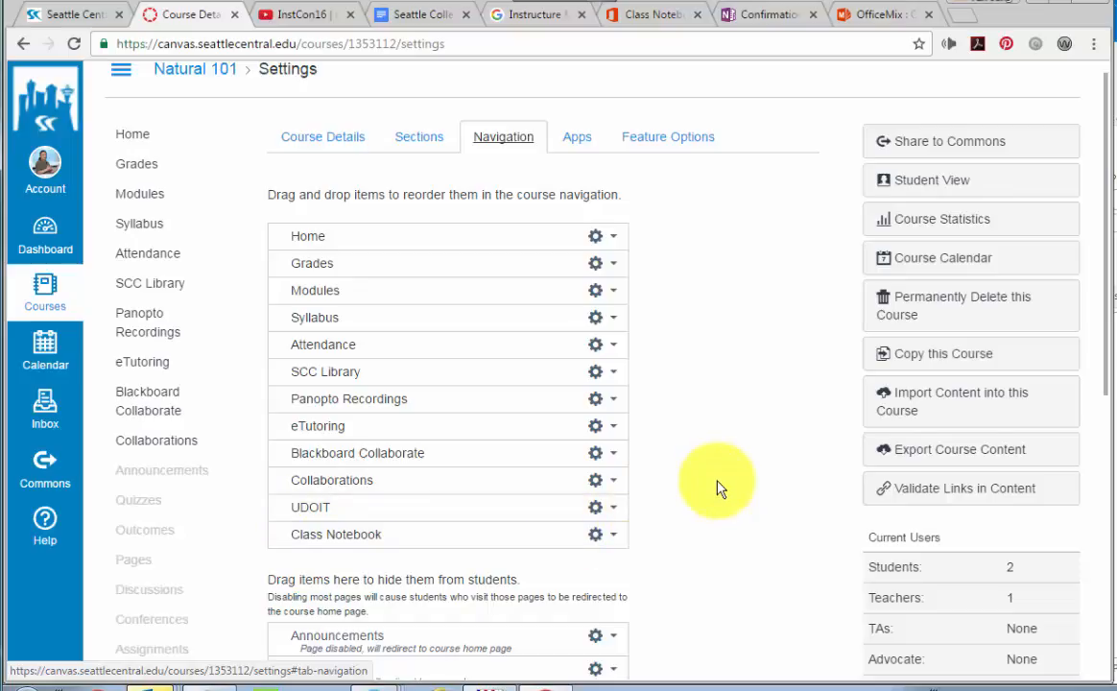
{"action": "scroll", "coordinate": [721, 490], "scroll_direction": "down", "scroll_amount": 6}
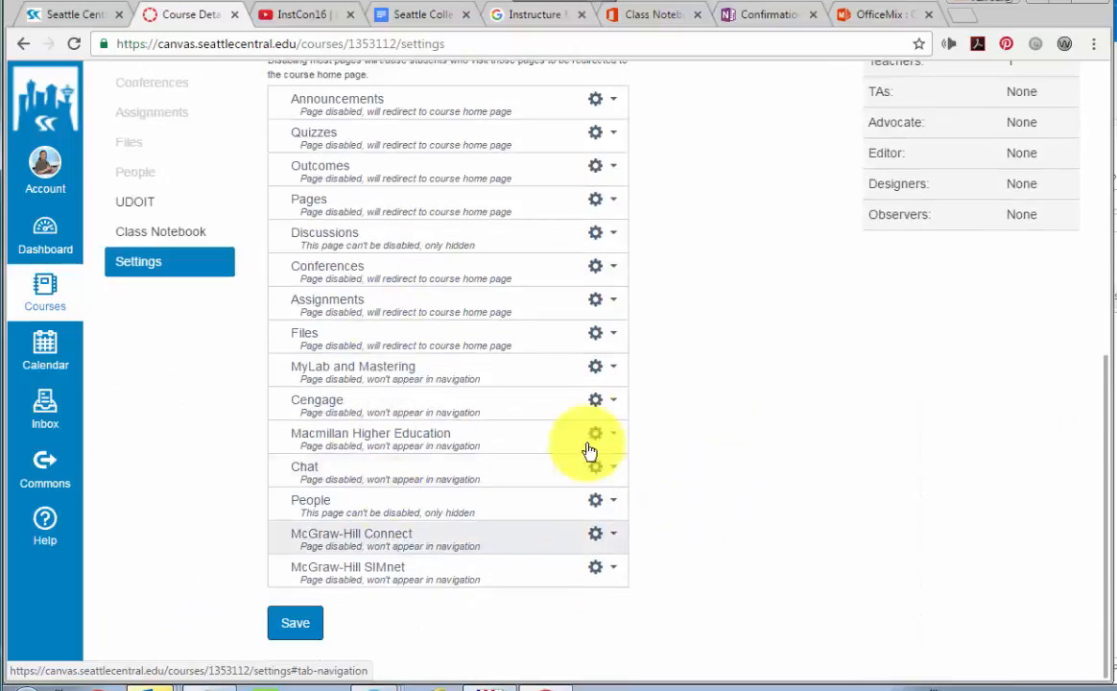
{"action": "scroll", "coordinate": [693, 413], "scroll_direction": "up", "scroll_amount": 8}
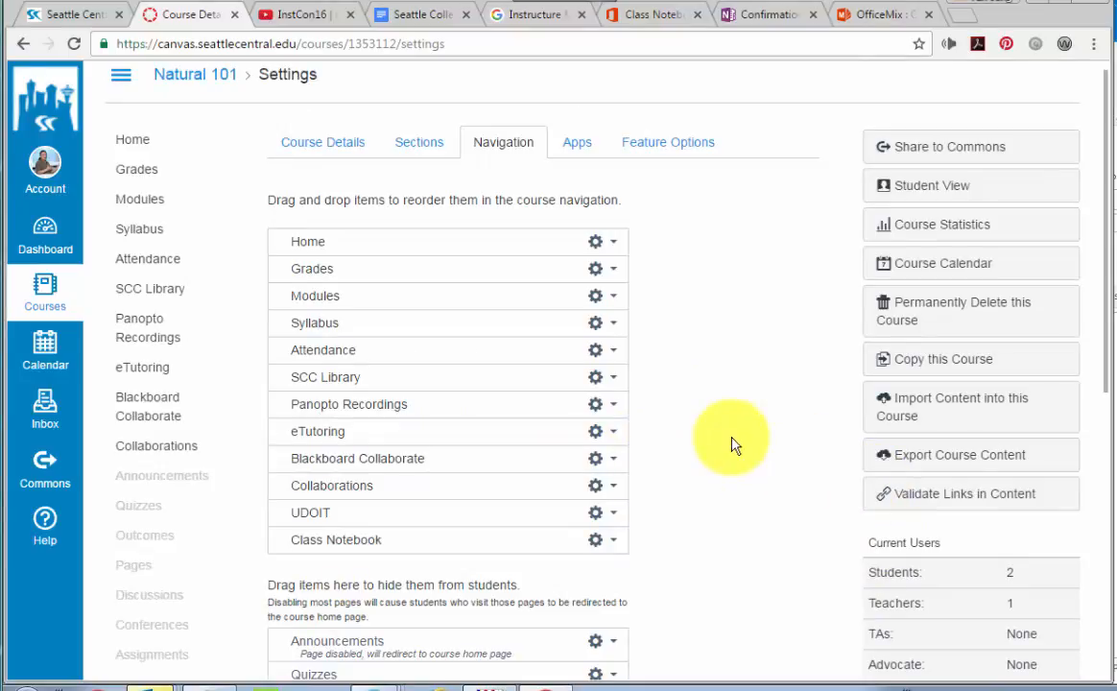
{"action": "scroll", "coordinate": [734, 443], "scroll_direction": "down", "scroll_amount": 2}
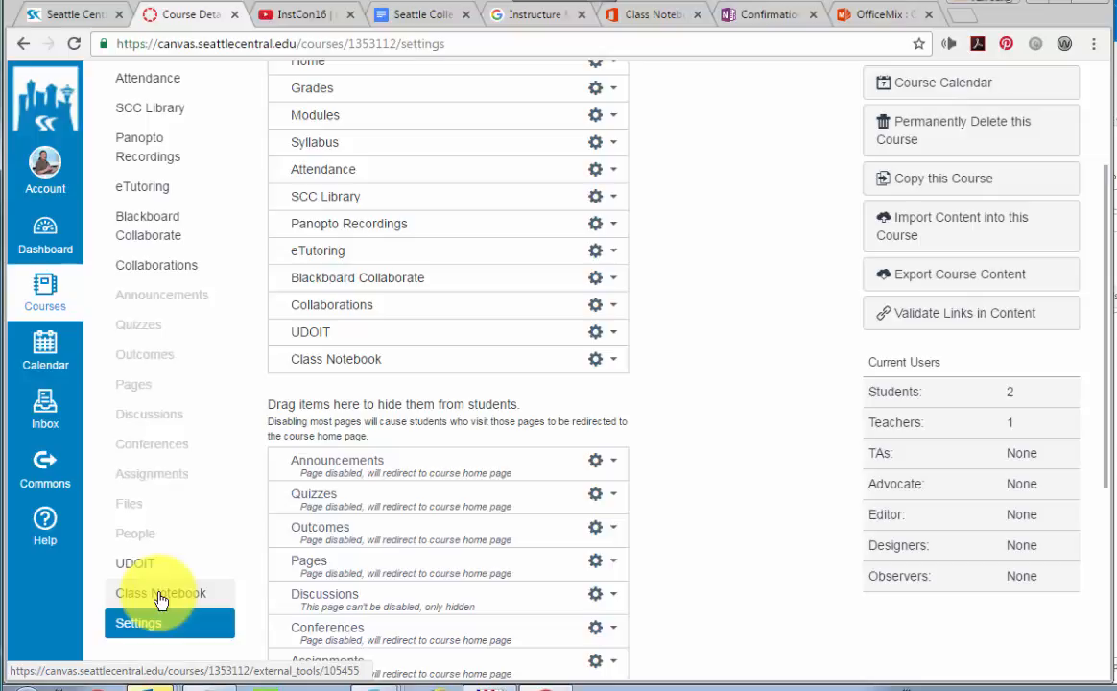
Step: Open Class Notebook from the course navigation and accept Natural Science 101 as the class notebook name
{"action": "left_click", "coordinate": [161, 594]}
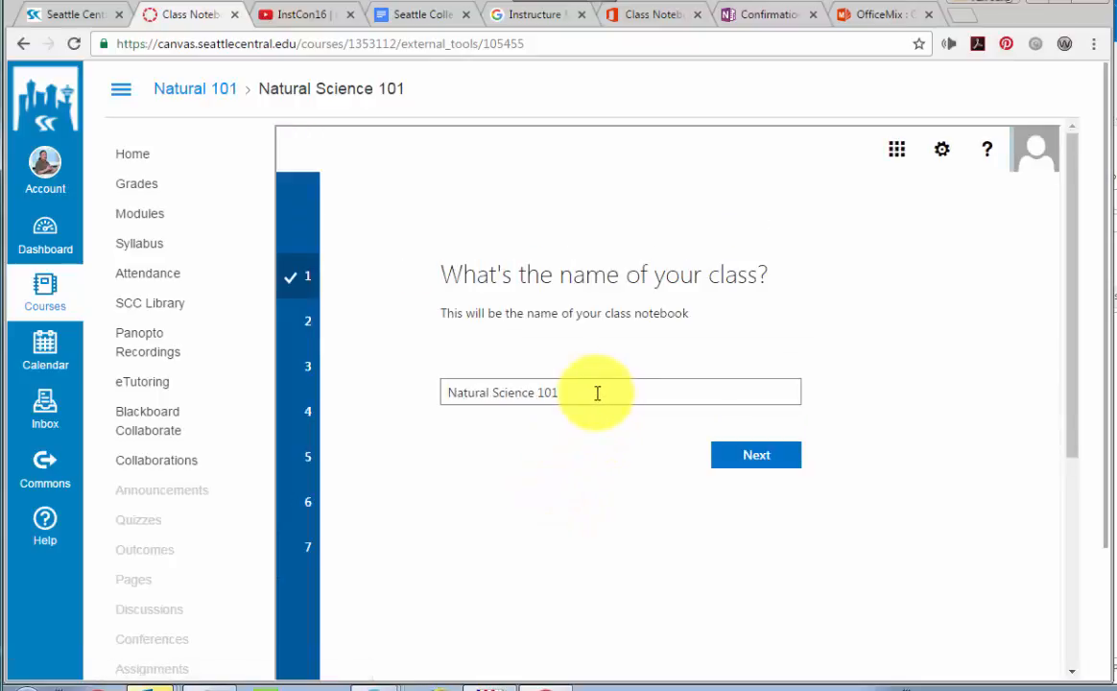
{"action": "left_click_drag", "start_coordinate": [595, 393], "coordinate": [451, 393]}
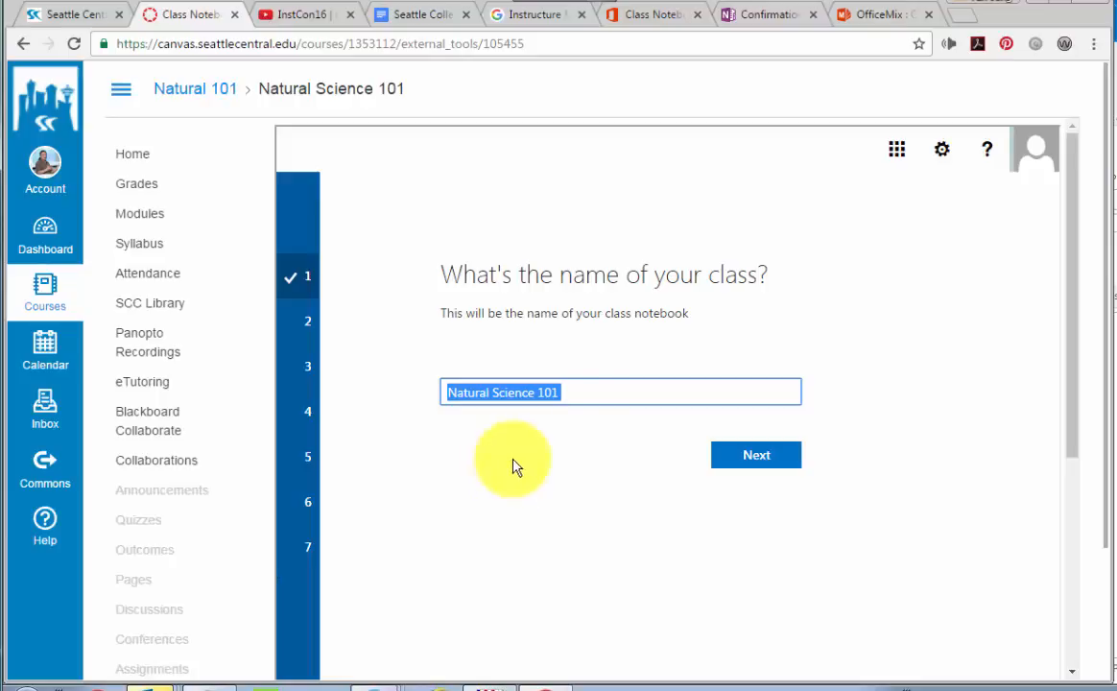
{"action": "left_click", "coordinate": [748, 467]}
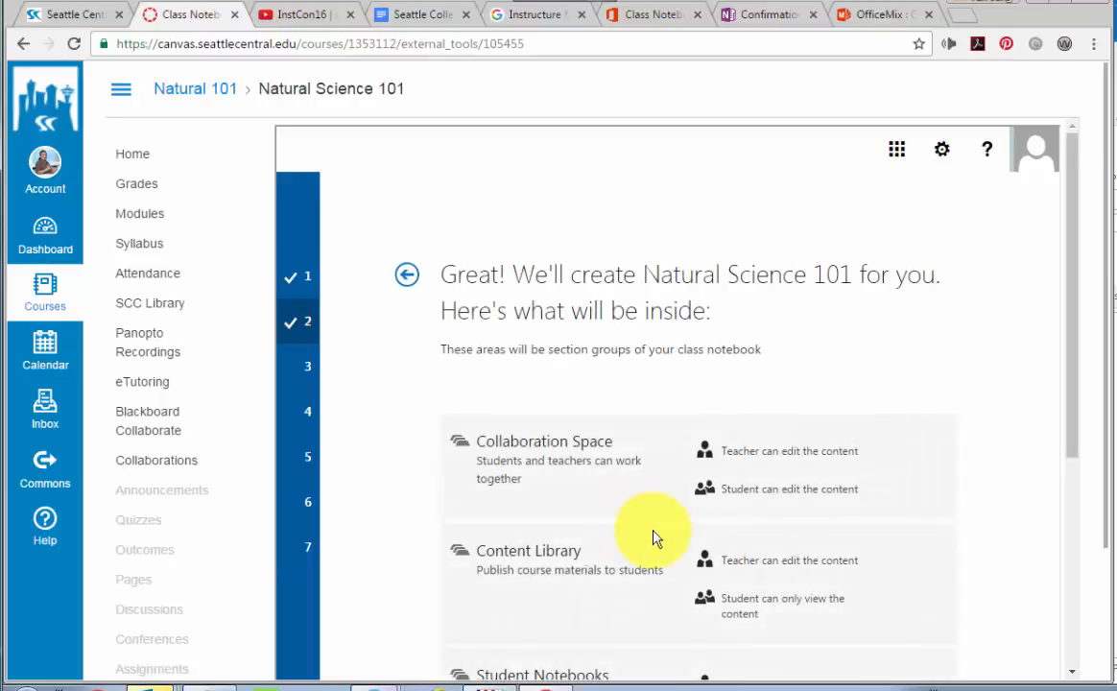
Step: Examine the teacher and student permissions of the Collaboration Space, Content Library and Student Notebooks section groups
{"action": "left_click_drag", "start_coordinate": [1072, 364], "coordinate": [1068, 447]}
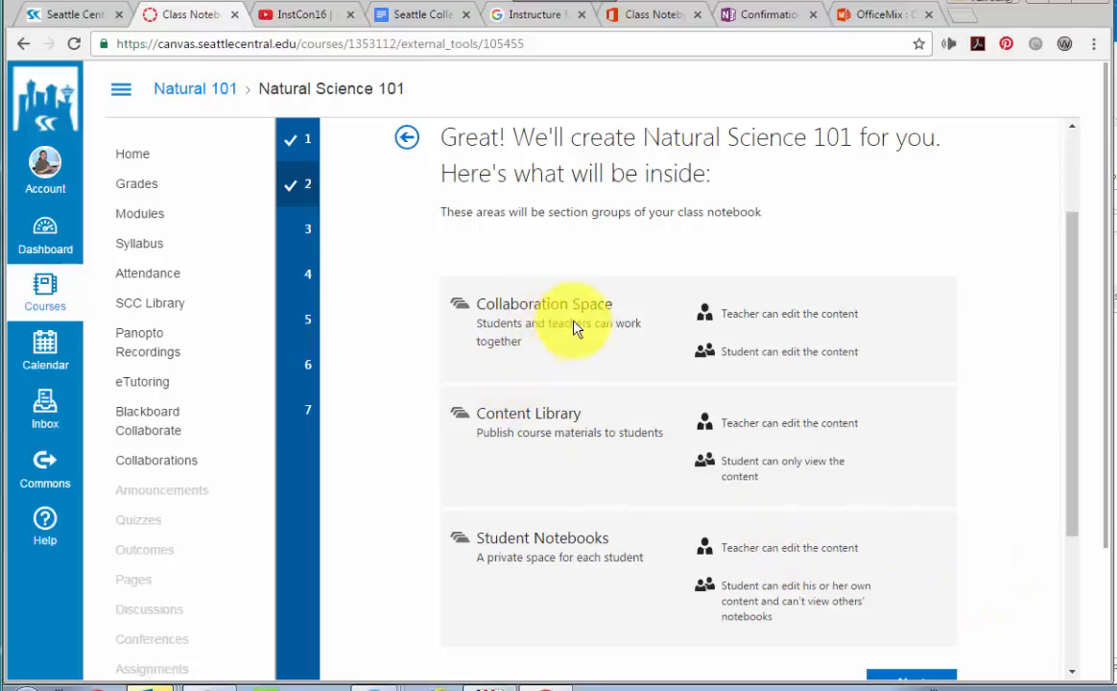
{"action": "left_click_drag", "start_coordinate": [868, 317], "coordinate": [718, 313]}
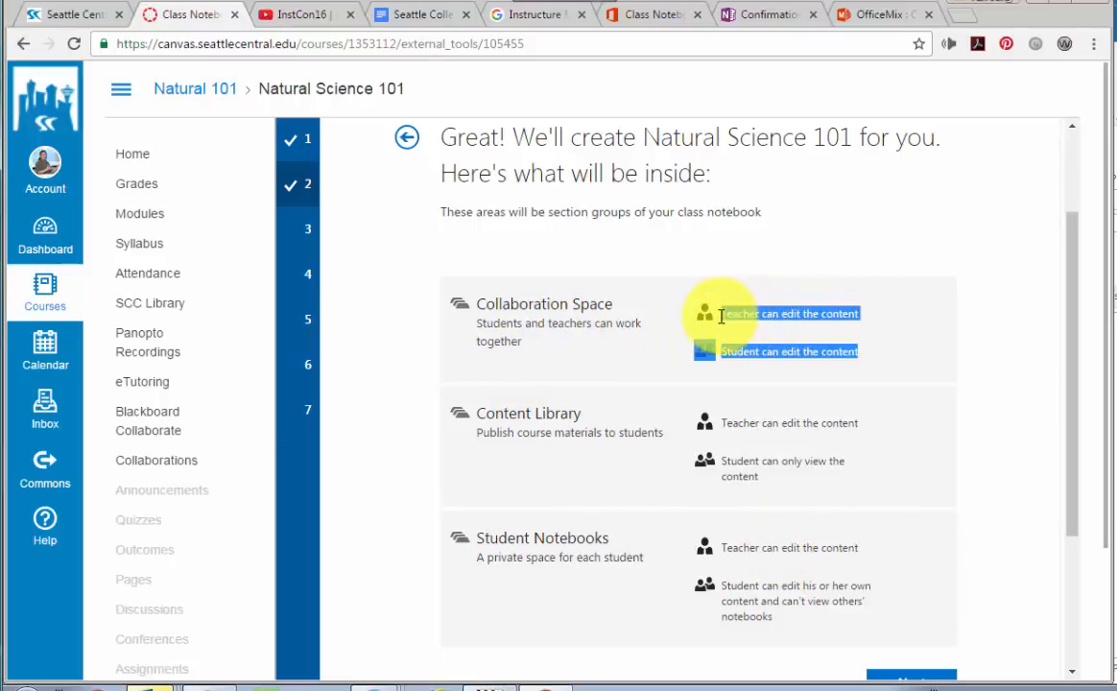
{"action": "left_click", "coordinate": [878, 368]}
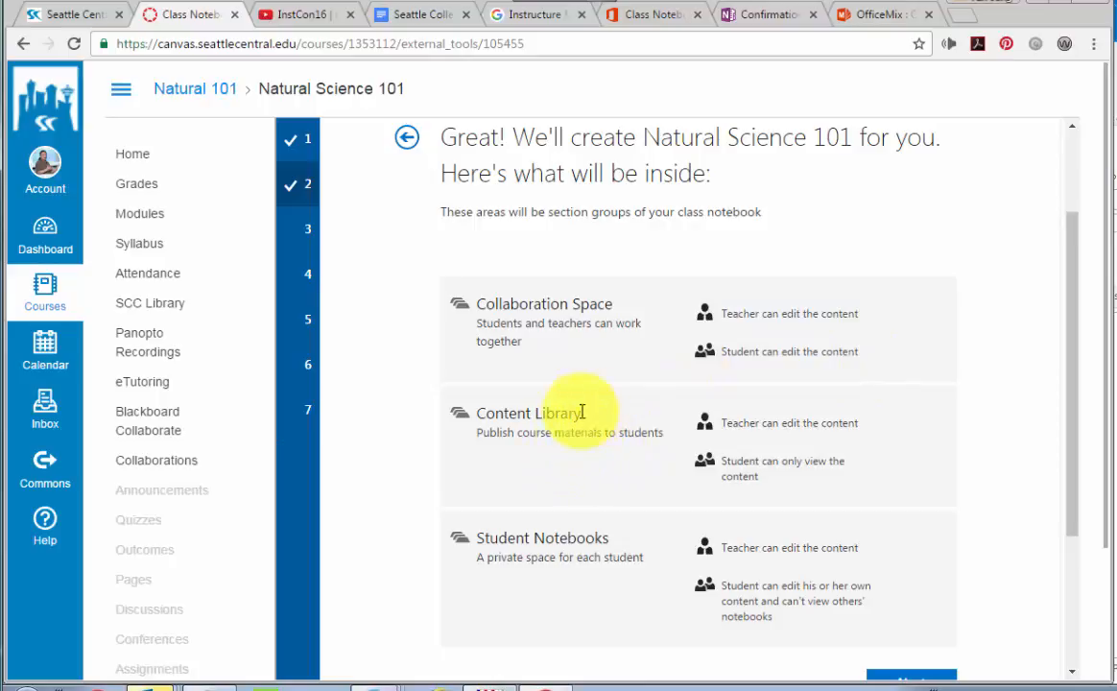
{"action": "left_click_drag", "start_coordinate": [582, 411], "coordinate": [475, 413]}
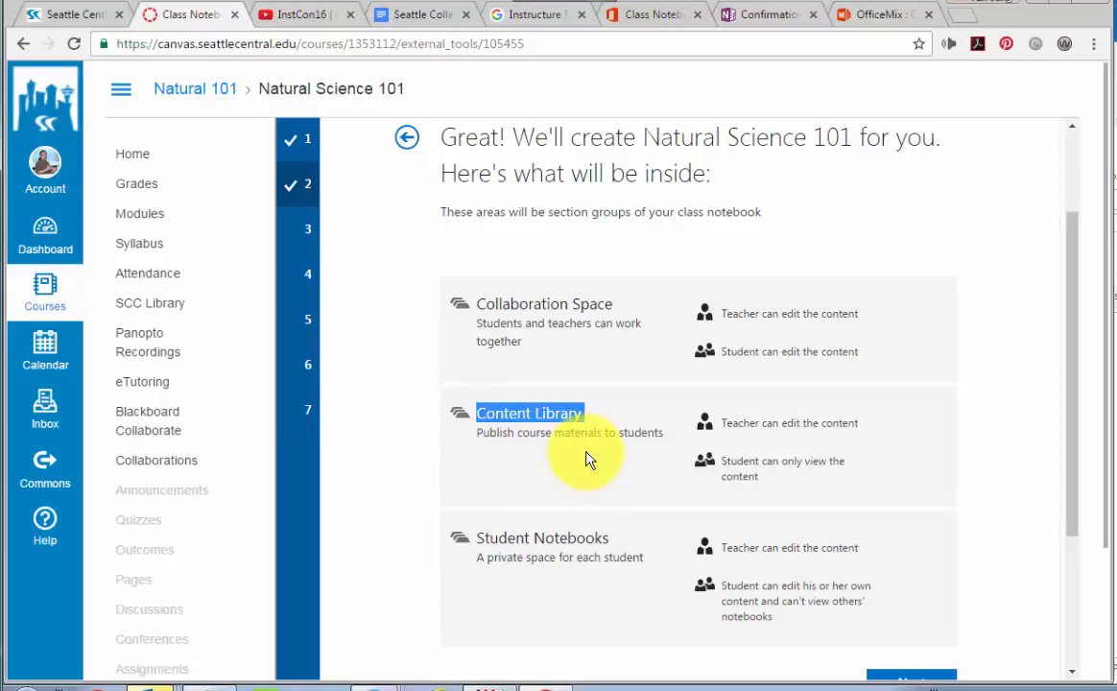
{"action": "left_click", "coordinate": [592, 462]}
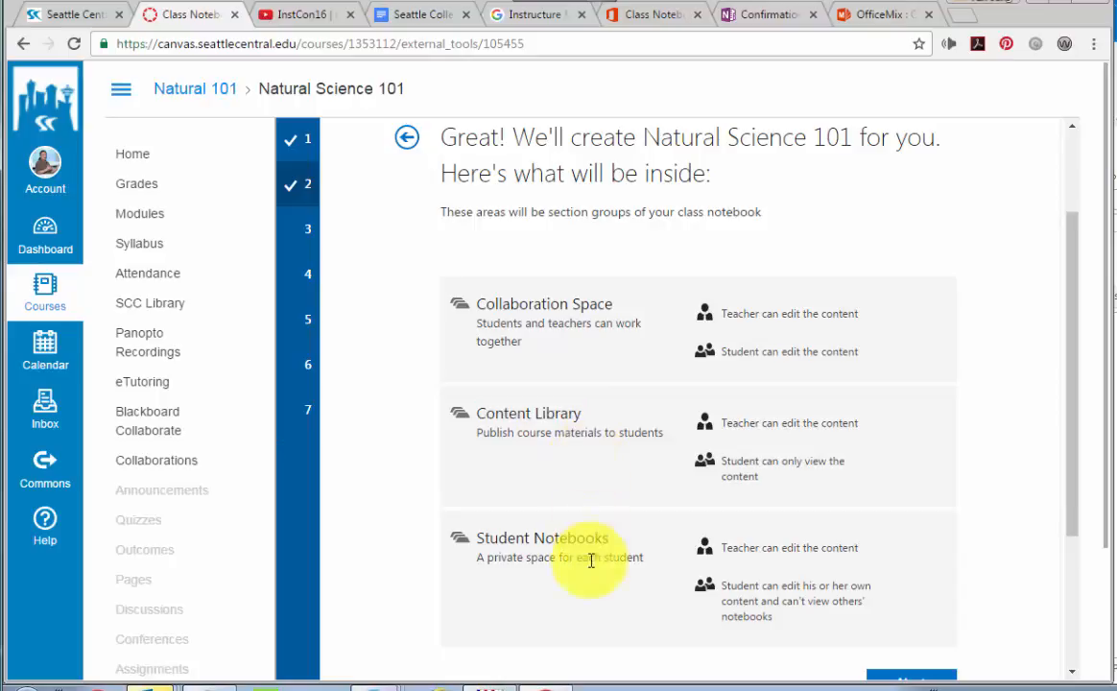
{"action": "left_click_drag", "start_coordinate": [633, 560], "coordinate": [455, 534]}
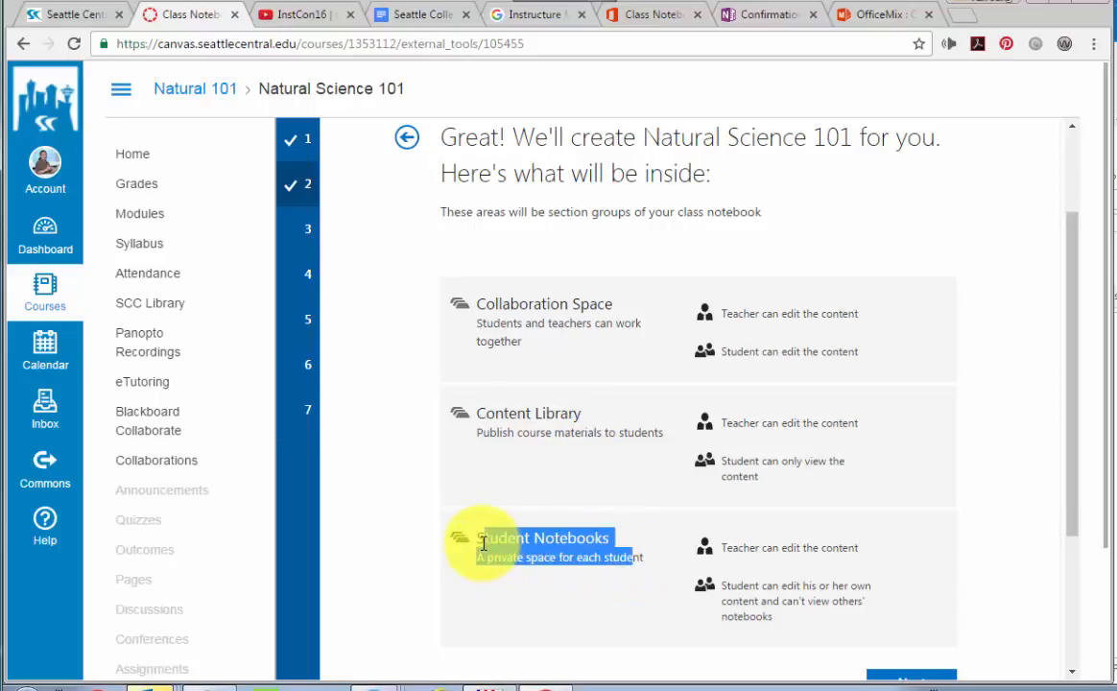
{"action": "left_click", "coordinate": [544, 590]}
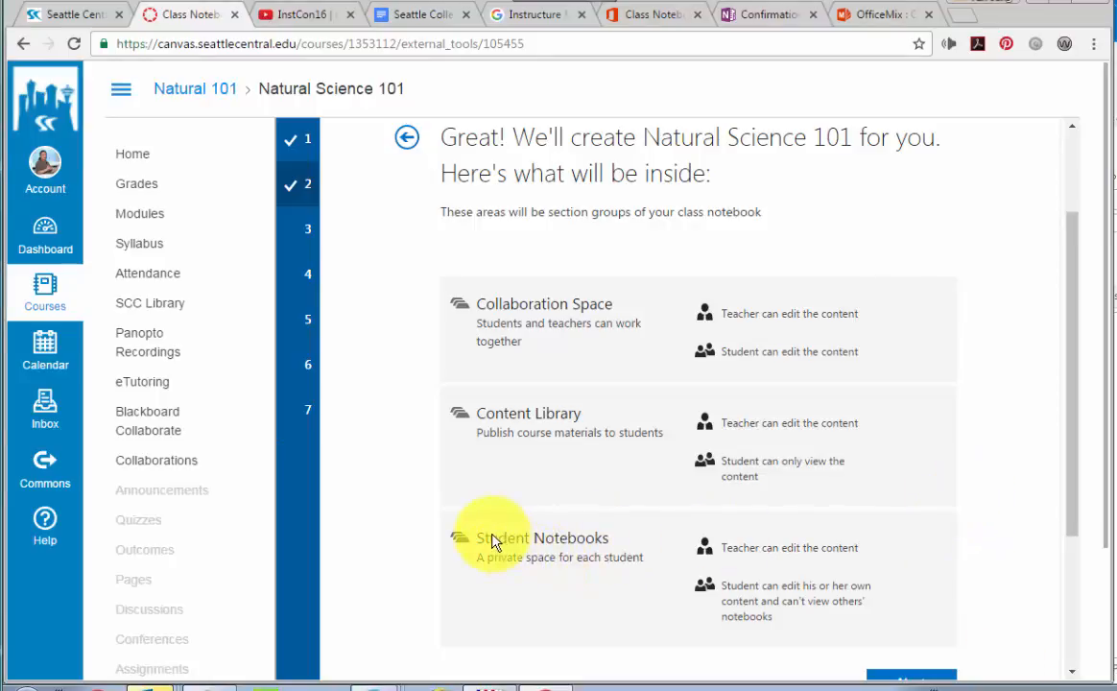
{"action": "left_click_drag", "start_coordinate": [489, 538], "coordinate": [592, 572]}
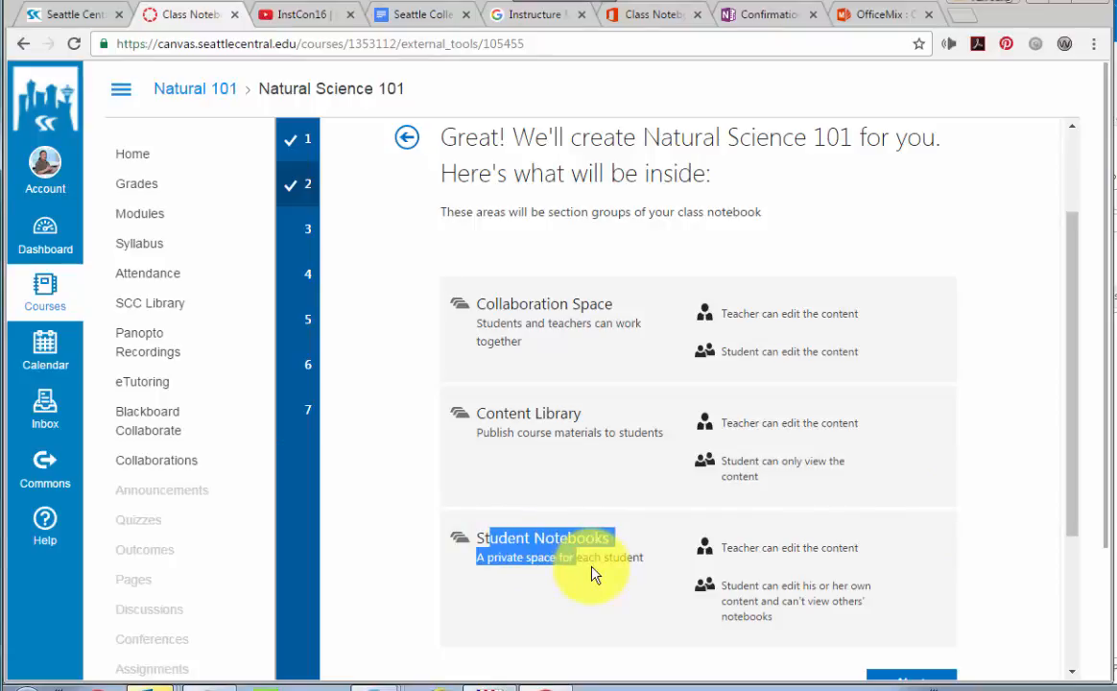
{"action": "left_click", "coordinate": [783, 585]}
{"action": "left_click_drag", "start_coordinate": [761, 538], "coordinate": [737, 585]}
{"action": "left_click", "coordinate": [795, 602]}
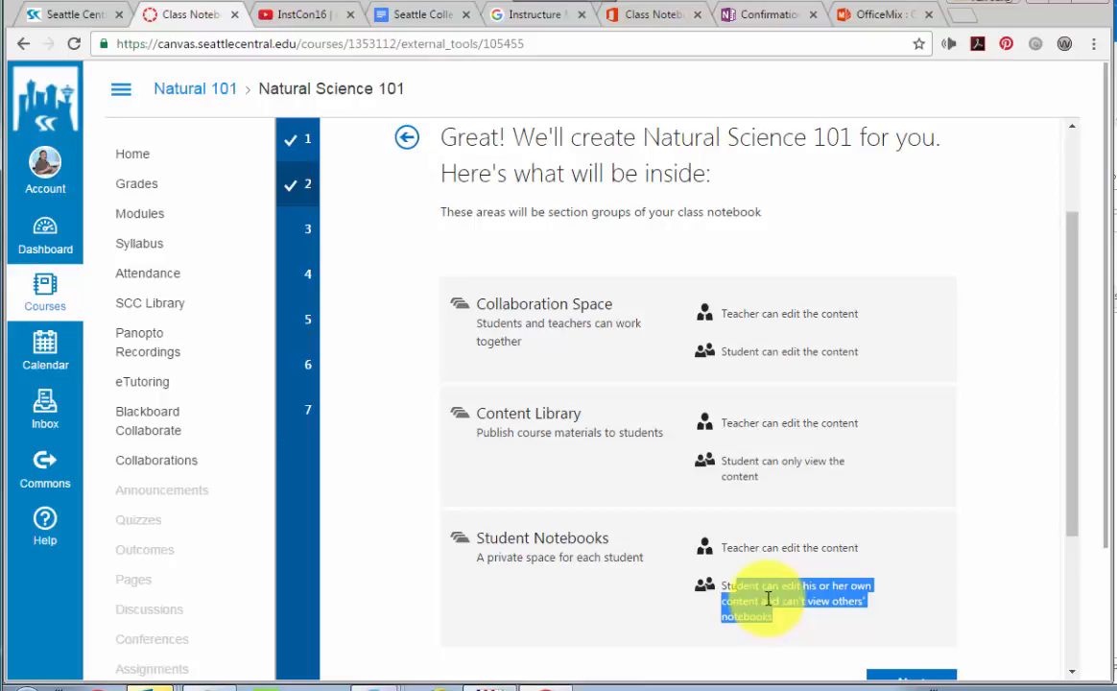
{"action": "left_click", "coordinate": [779, 600]}
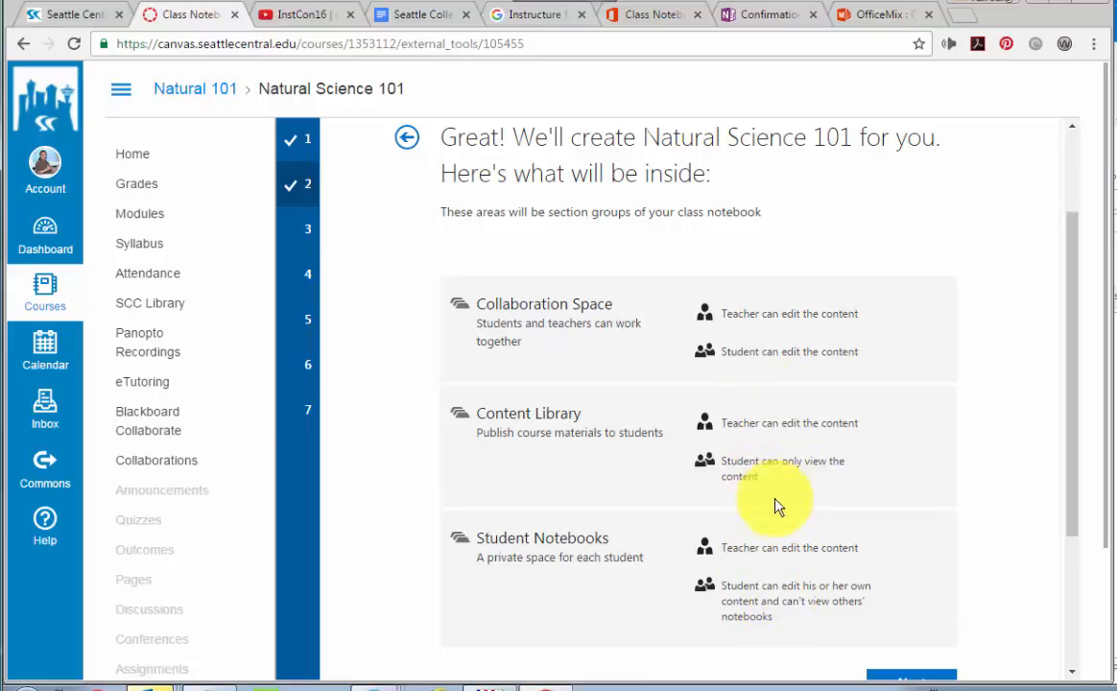
Step: Accept the proposed section groups and continue without giving another teacher permission to use the class notebook
{"action": "scroll", "coordinate": [1030, 606], "scroll_direction": "down", "scroll_amount": 1}
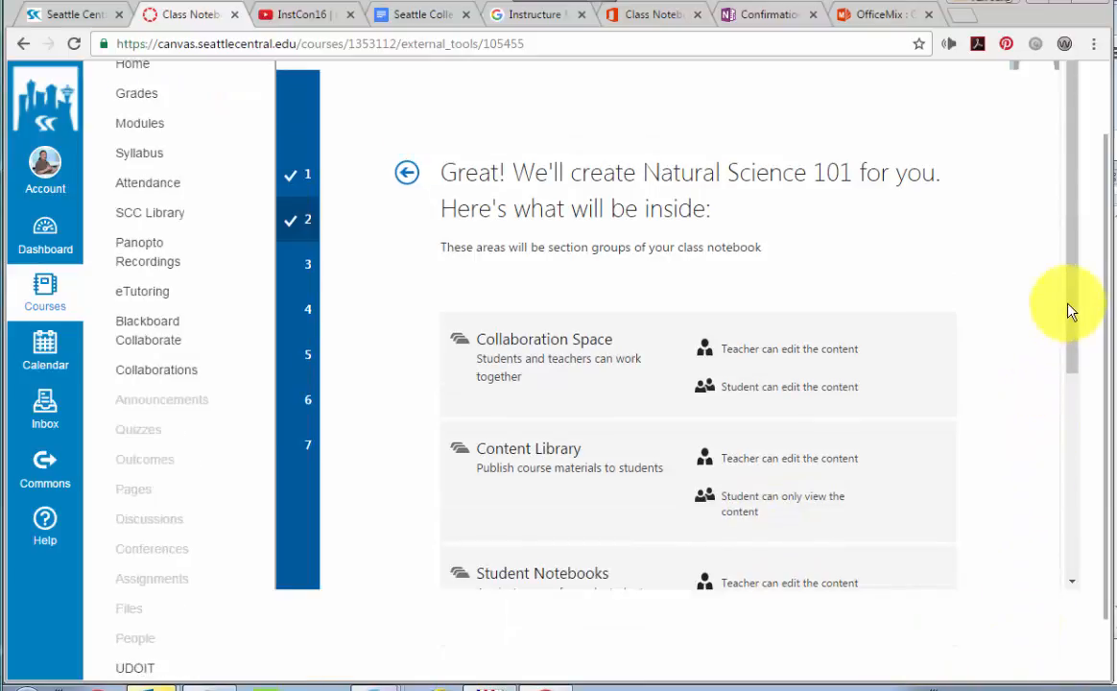
{"action": "left_click_drag", "start_coordinate": [1071, 312], "coordinate": [1047, 479]}
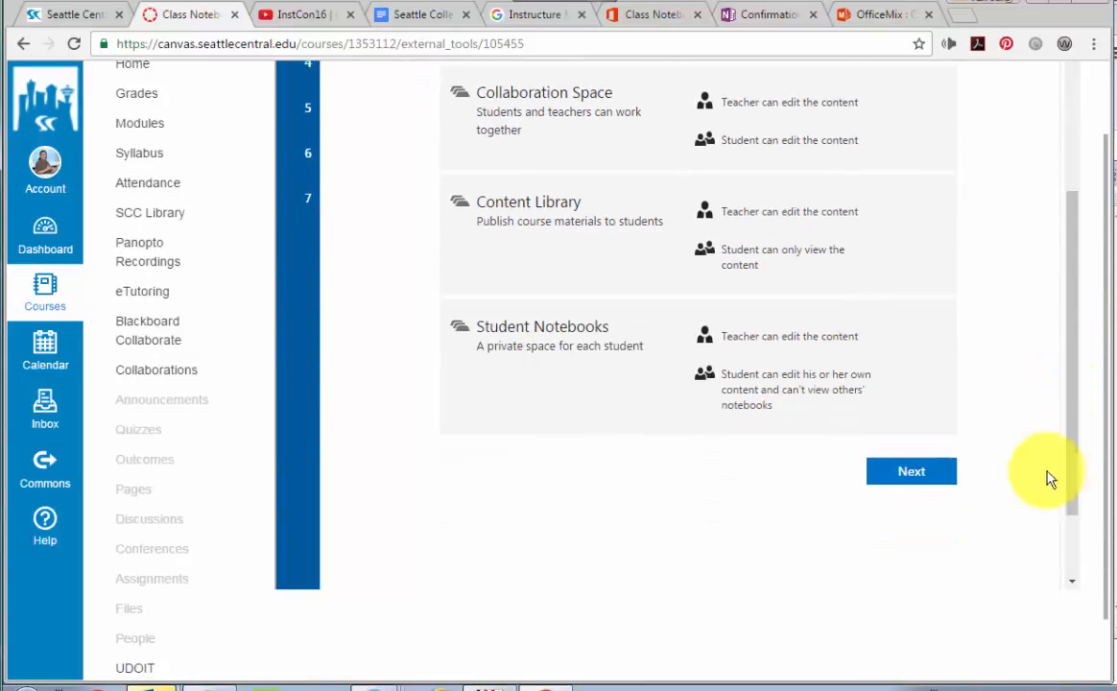
{"action": "left_click", "coordinate": [944, 470]}
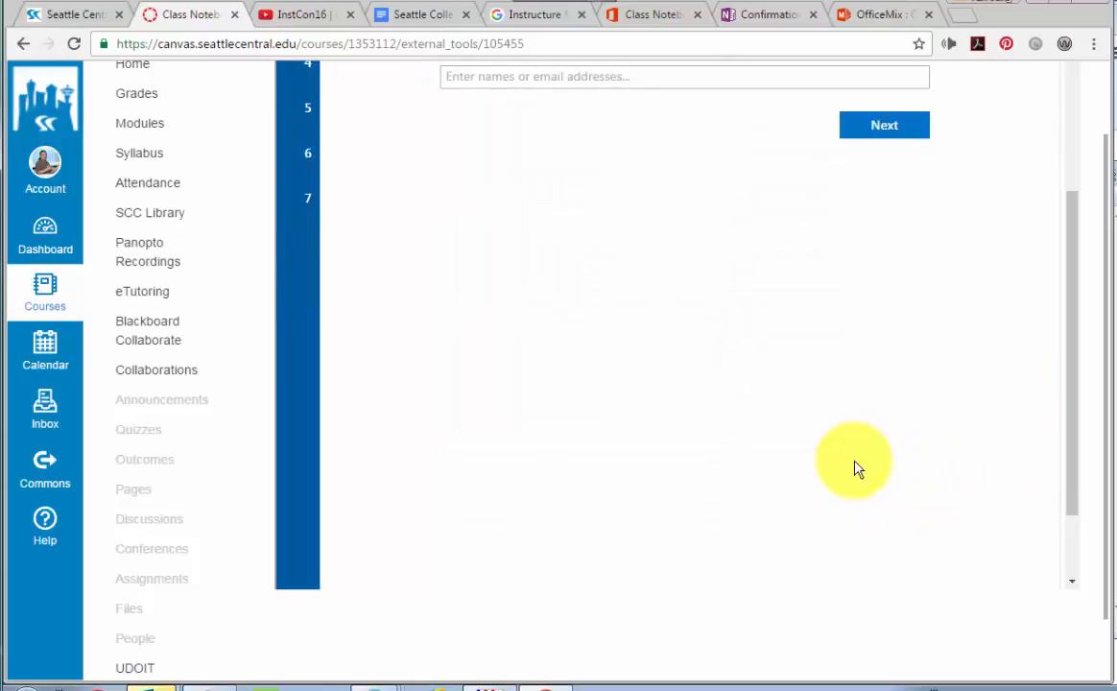
{"action": "left_click_drag", "start_coordinate": [1074, 300], "coordinate": [1067, 183]}
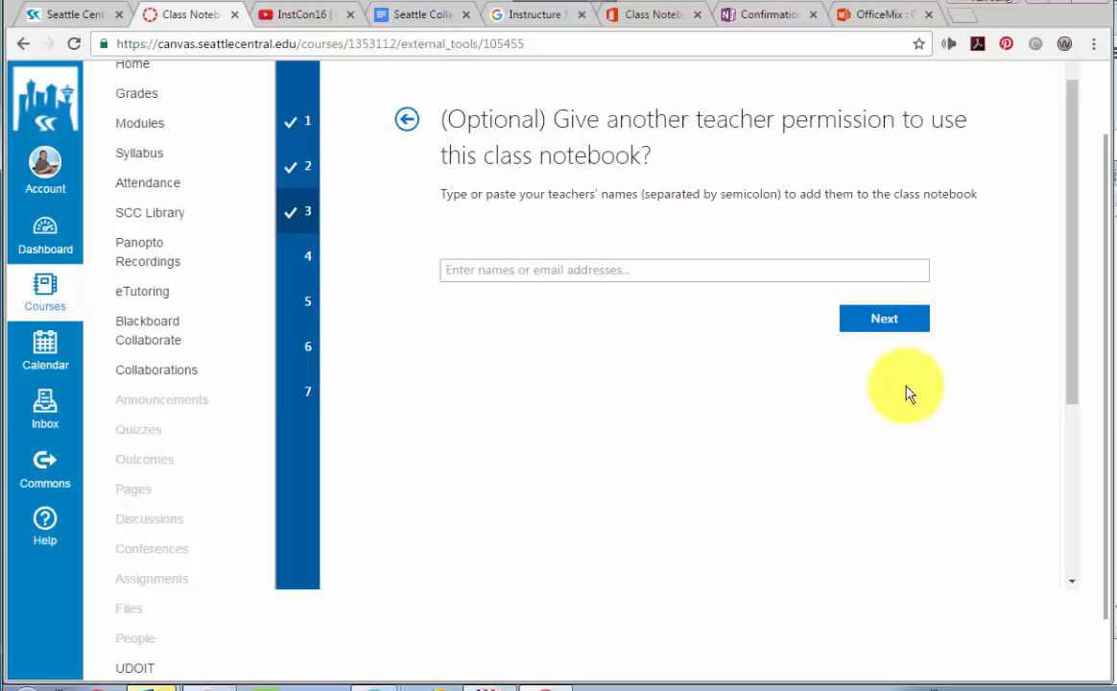
{"action": "left_click", "coordinate": [883, 327]}
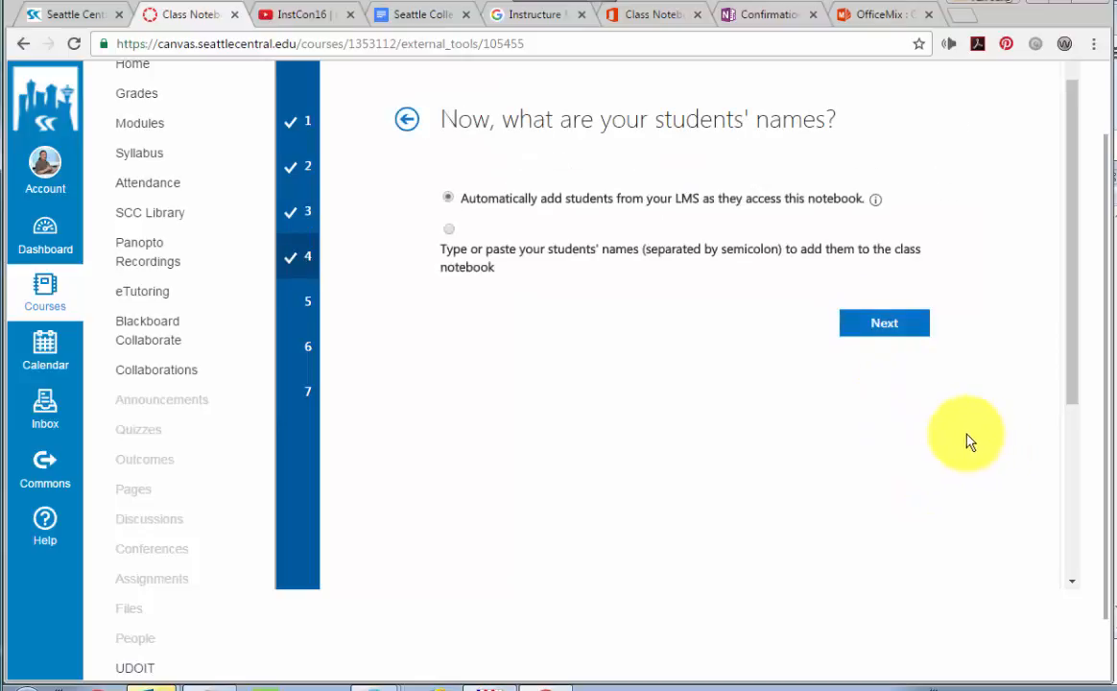
Step: Keep students added automatically from the LMS and accept Handouts, Class Notes, Homework and Quizzes as each student's private sections
{"action": "mouse_move", "coordinate": [494, 201]}
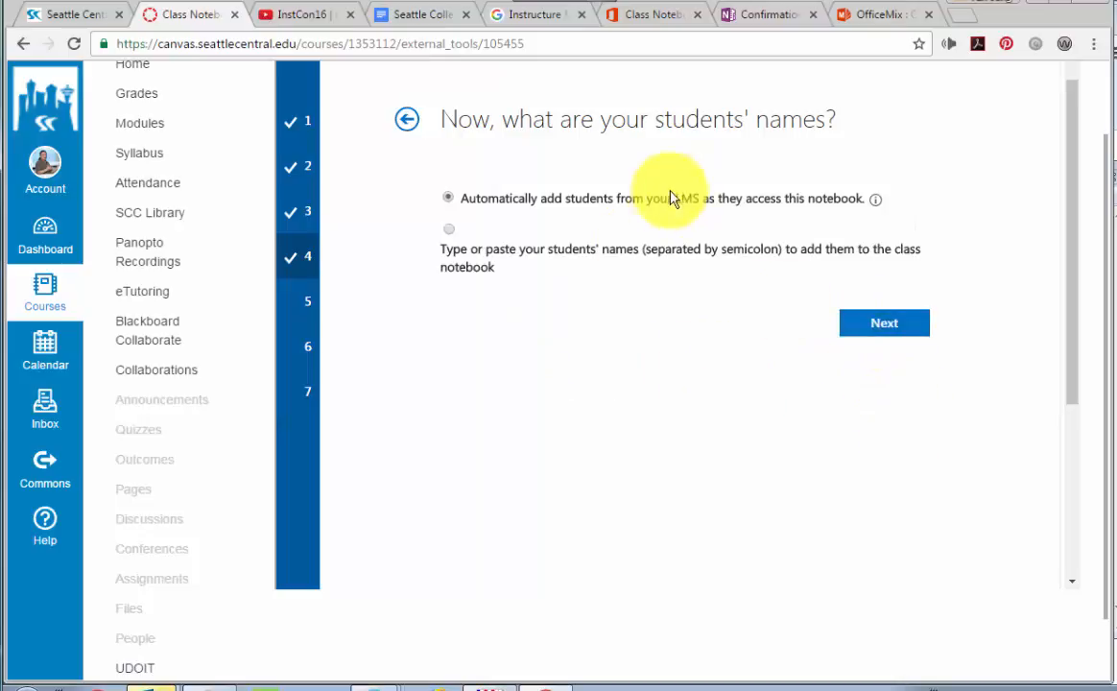
{"action": "left_click", "coordinate": [879, 322]}
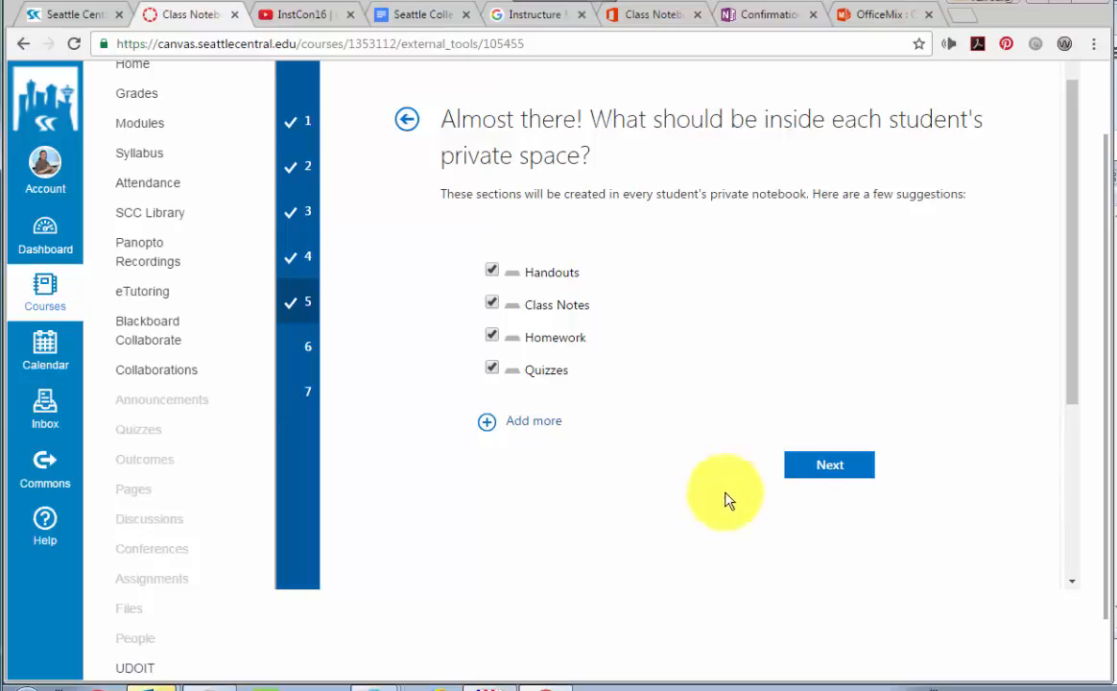
{"action": "left_click", "coordinate": [831, 467]}
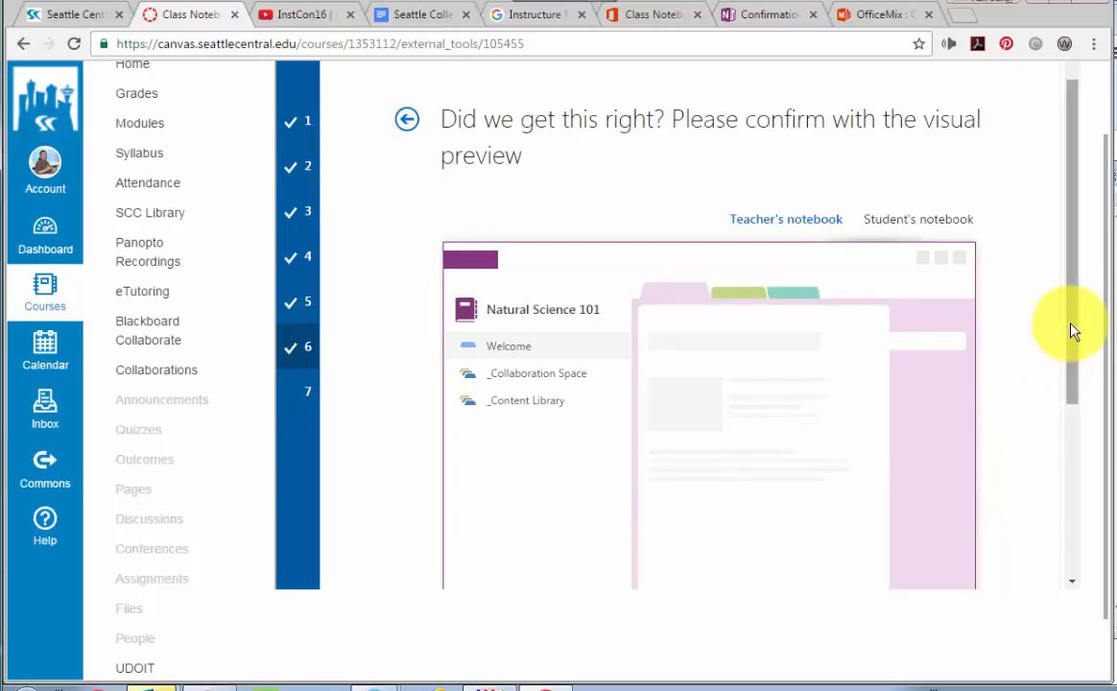
Step: Review the teacher's notebook preview and create the Natural Science 101 class notebook
{"action": "left_click_drag", "start_coordinate": [1072, 332], "coordinate": [1074, 375]}
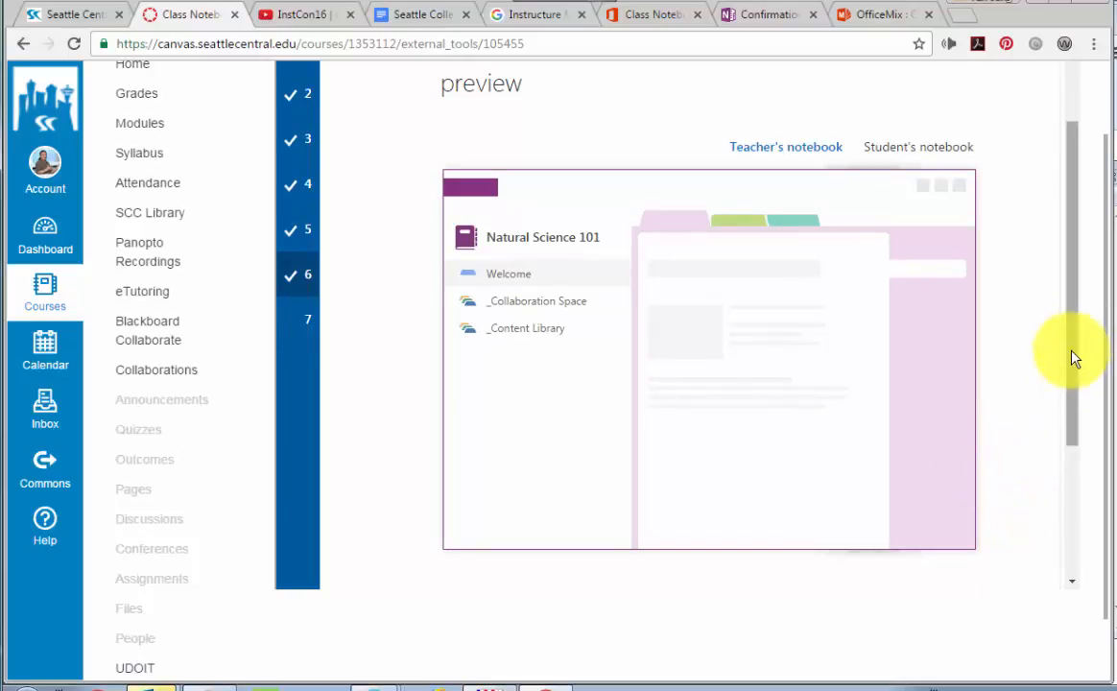
{"action": "left_click_drag", "start_coordinate": [1071, 357], "coordinate": [1072, 332]}
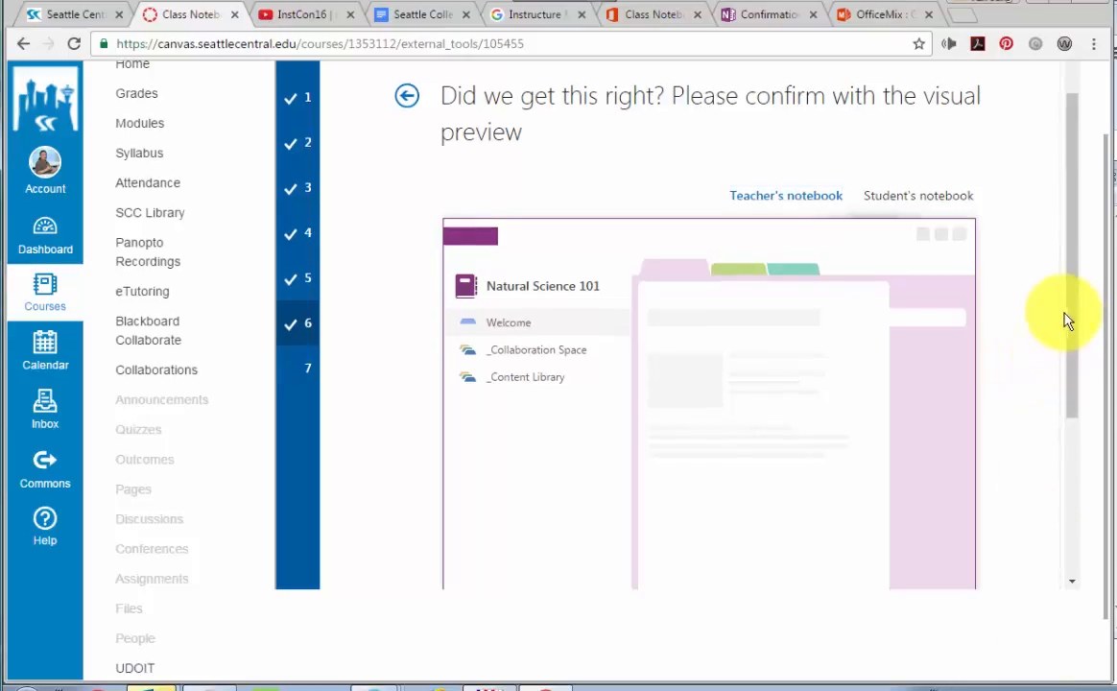
{"action": "left_click_drag", "start_coordinate": [1072, 337], "coordinate": [1073, 449]}
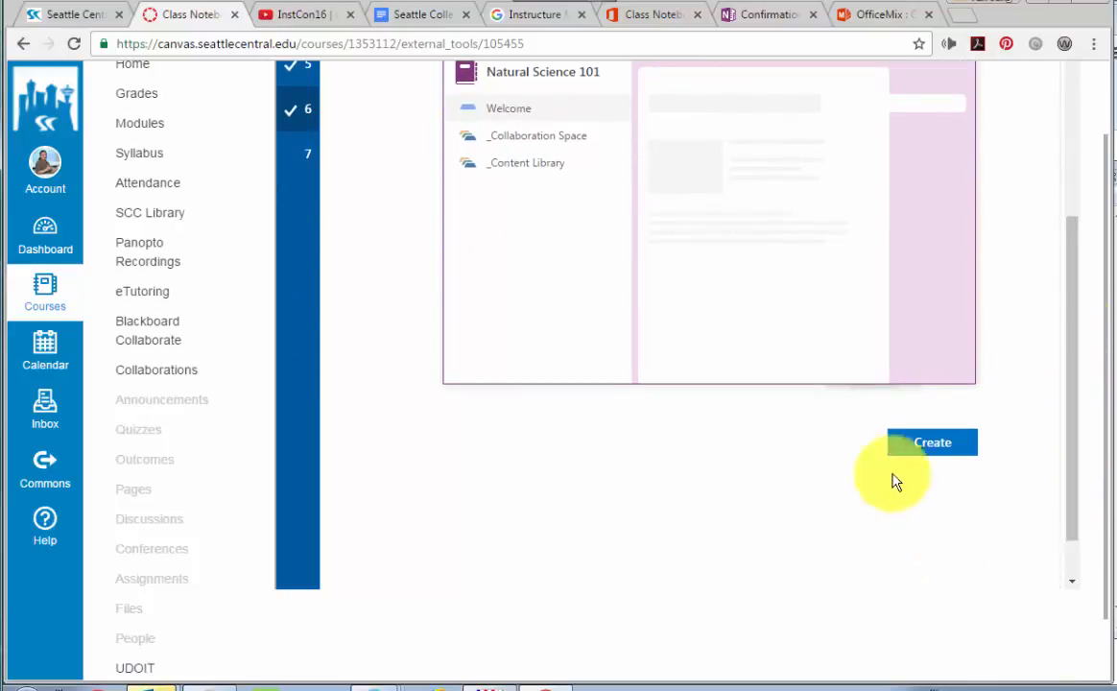
{"action": "left_click", "coordinate": [933, 444]}
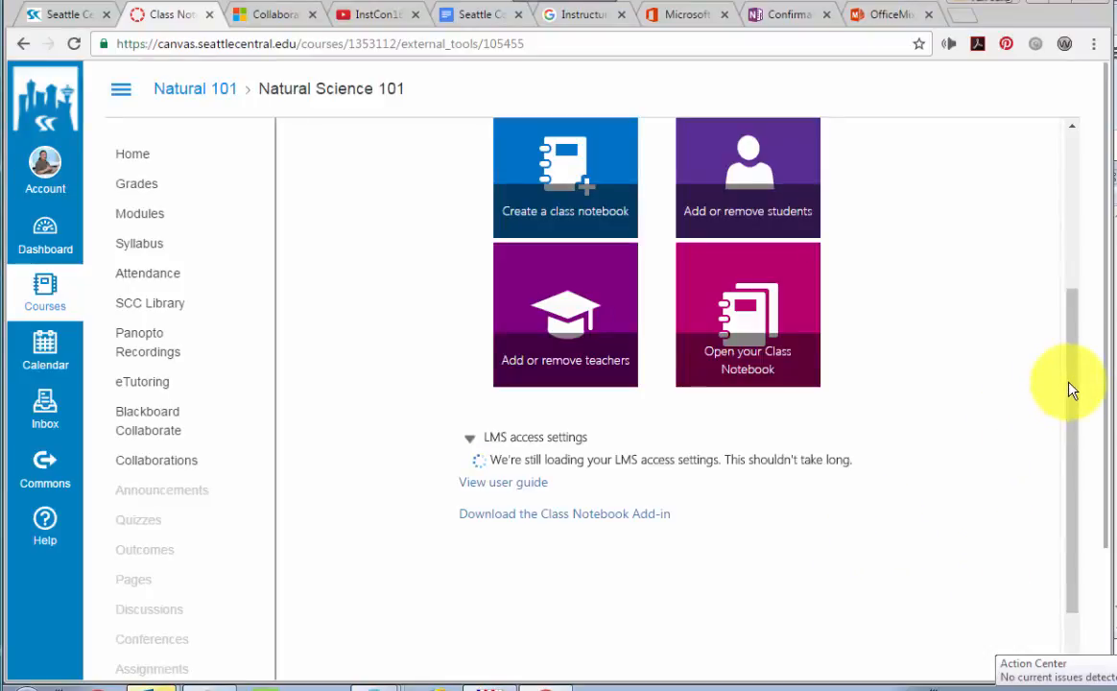
Step: Look over the Class Notebook management options, then open the user guide and close it again
{"action": "left_click_drag", "start_coordinate": [1069, 374], "coordinate": [1071, 349]}
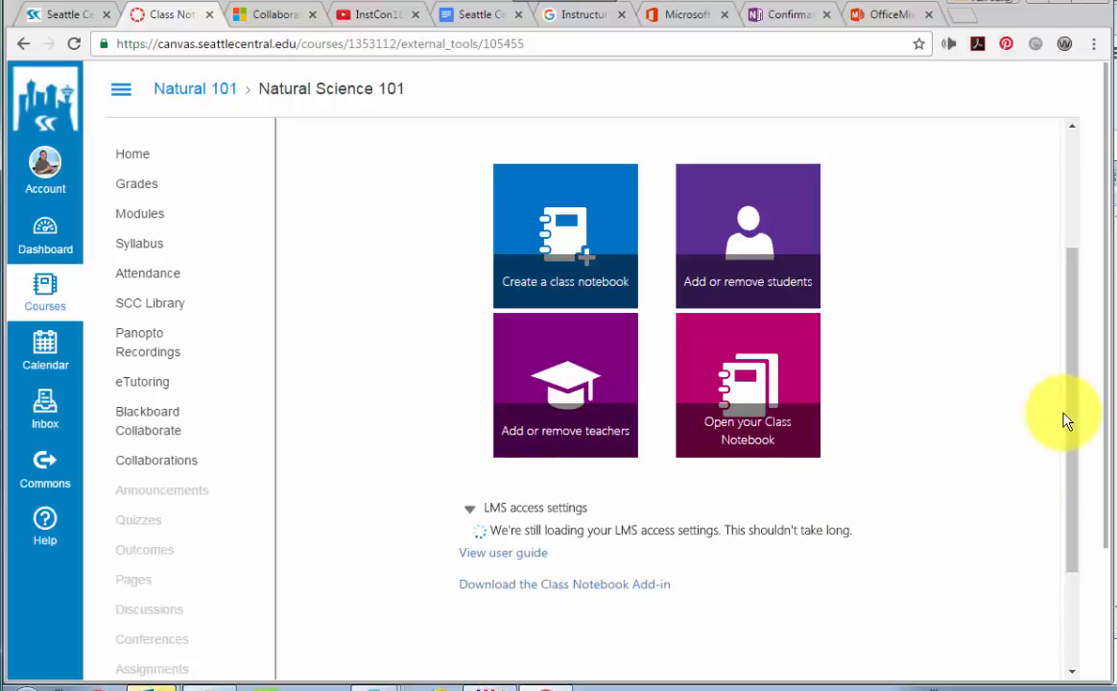
{"action": "left_click_drag", "start_coordinate": [1067, 424], "coordinate": [1072, 461]}
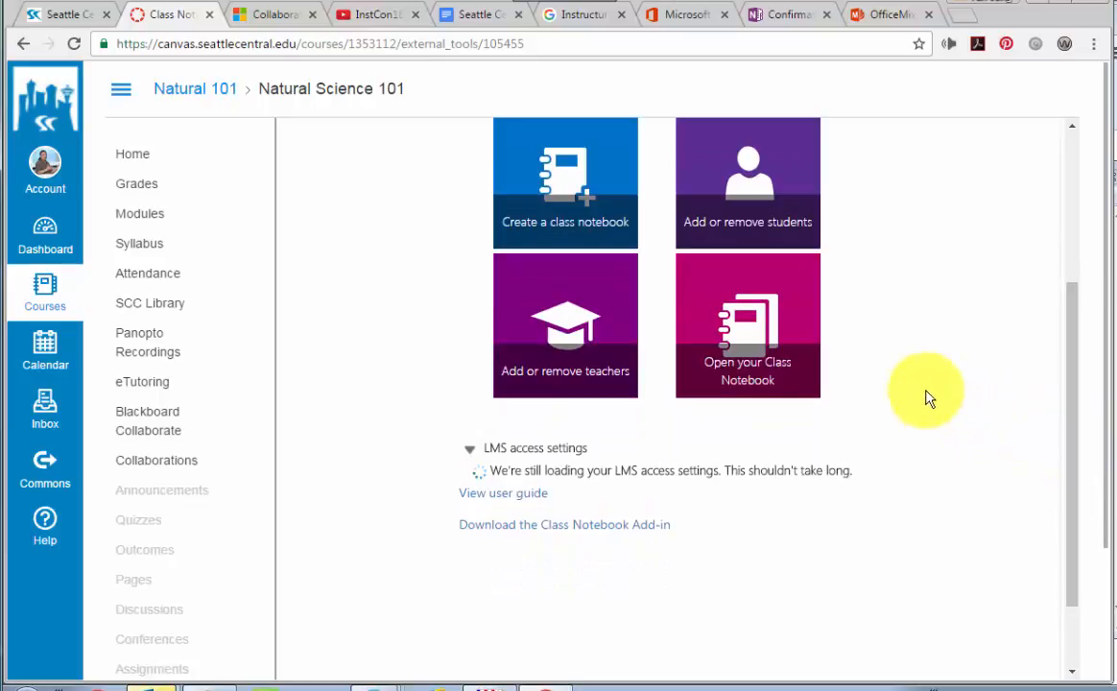
{"action": "left_click", "coordinate": [505, 496]}
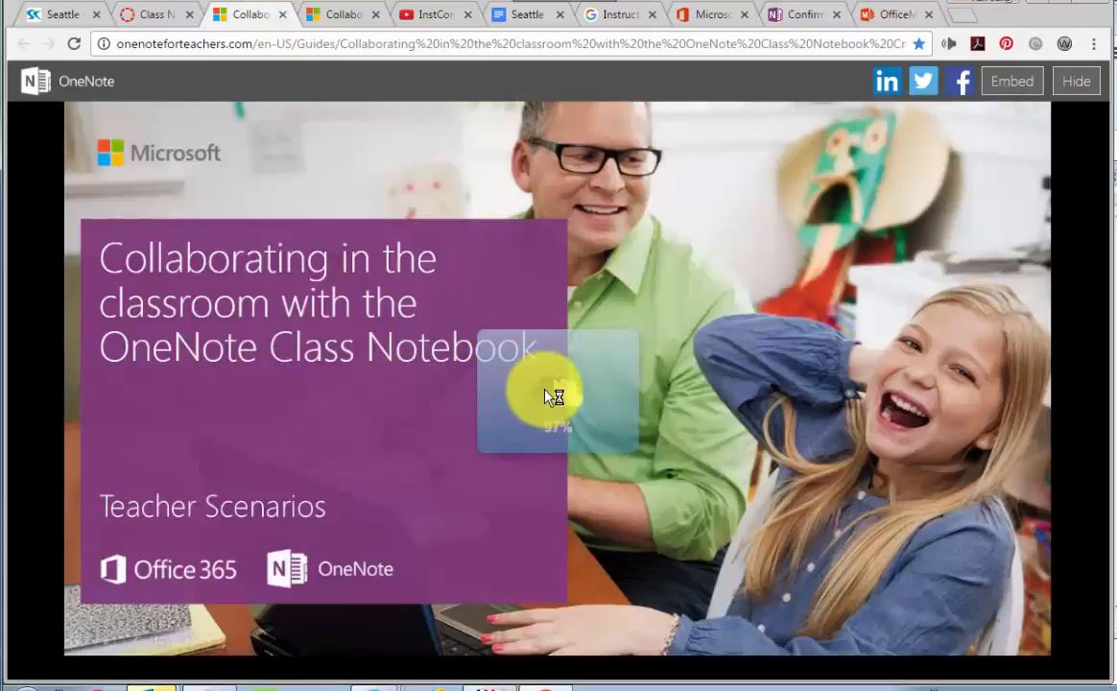
{"action": "left_click", "coordinate": [282, 16]}
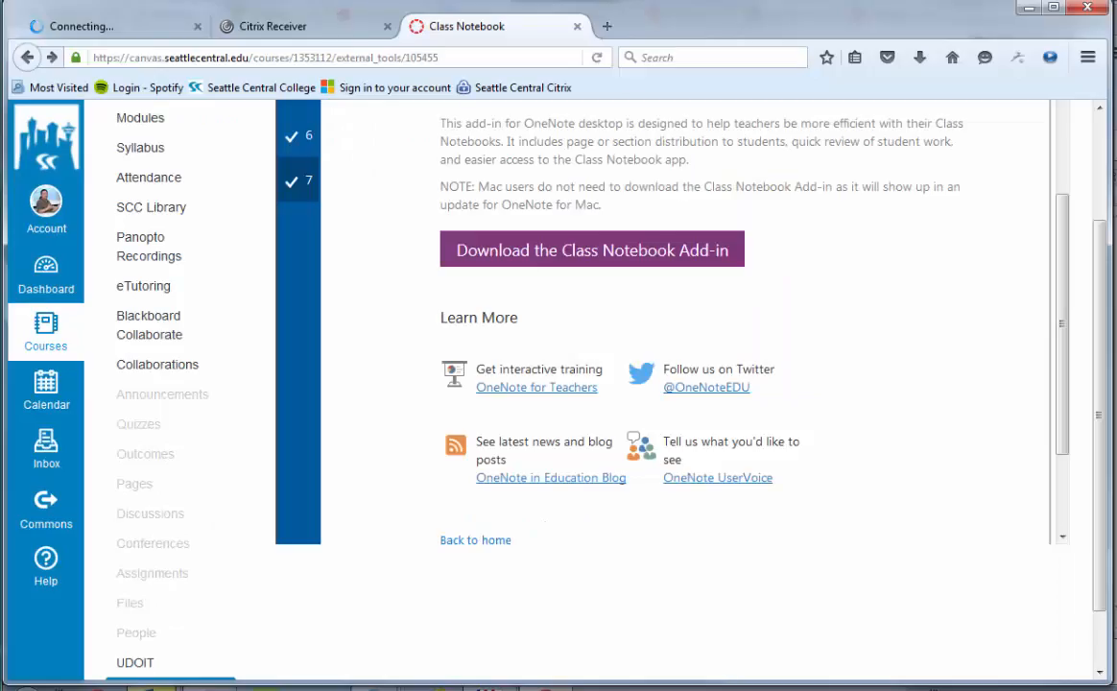
Step: Examine the Class Notebook completion page in the Firefox window, including the add-in description, training resources and notebook opening links
{"action": "left_click_drag", "start_coordinate": [1099, 328], "coordinate": [1100, 237]}
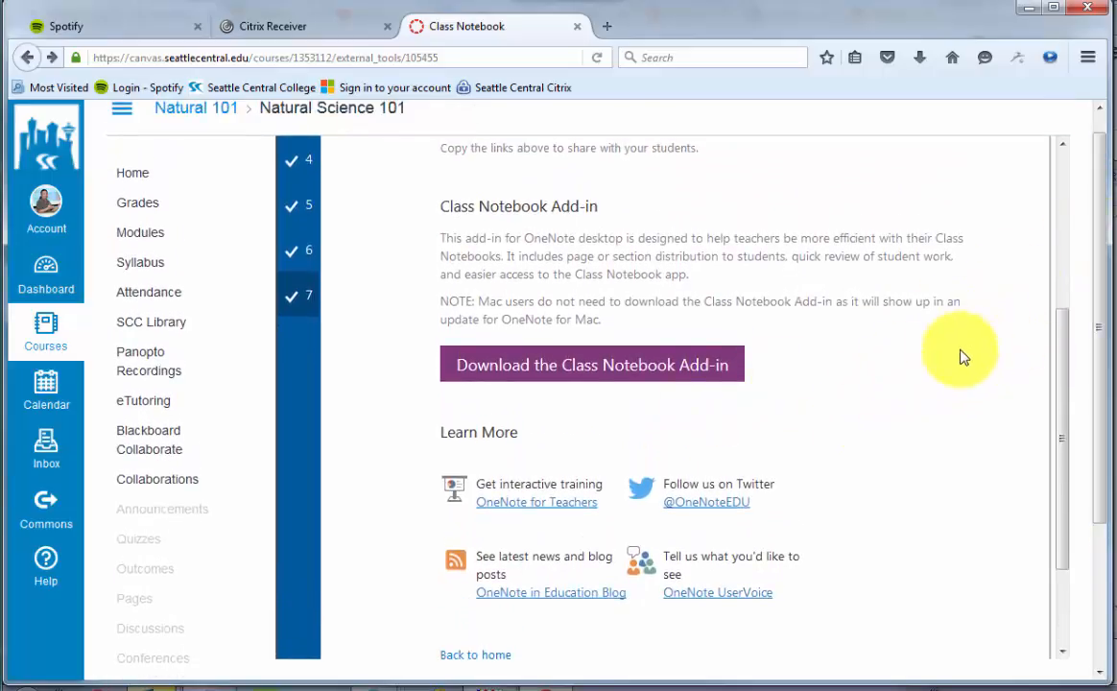
{"action": "scroll", "coordinate": [823, 362], "scroll_direction": "up", "scroll_amount": 5}
{"action": "scroll", "coordinate": [888, 428], "scroll_direction": "down", "scroll_amount": 5}
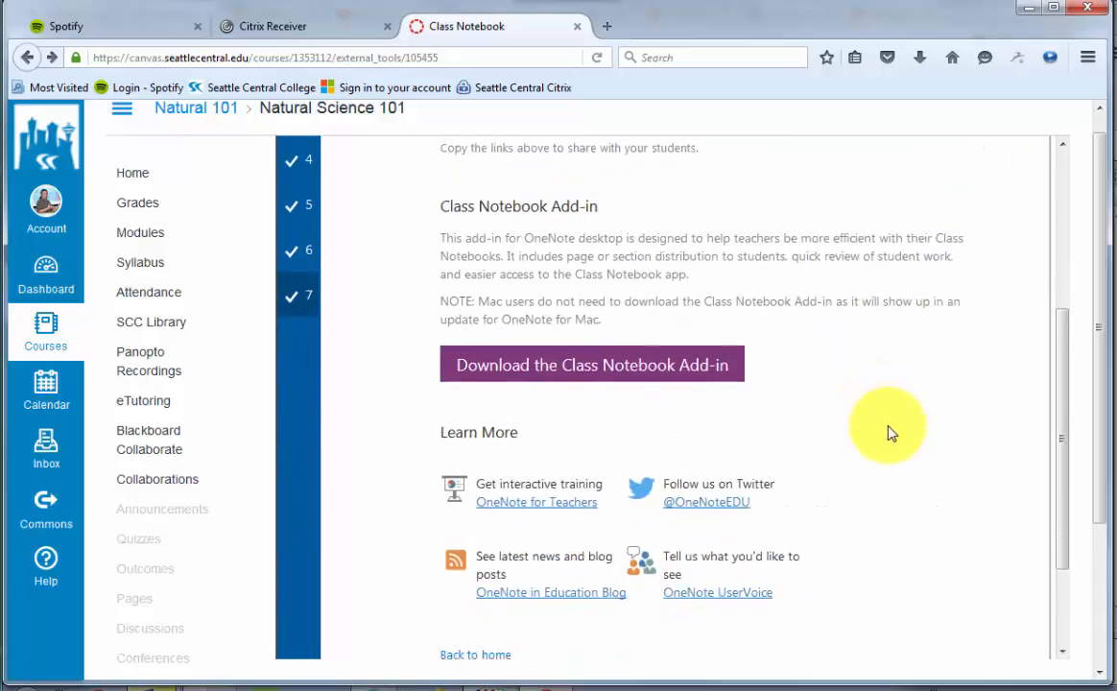
{"action": "scroll", "coordinate": [890, 429], "scroll_direction": "up", "scroll_amount": 2}
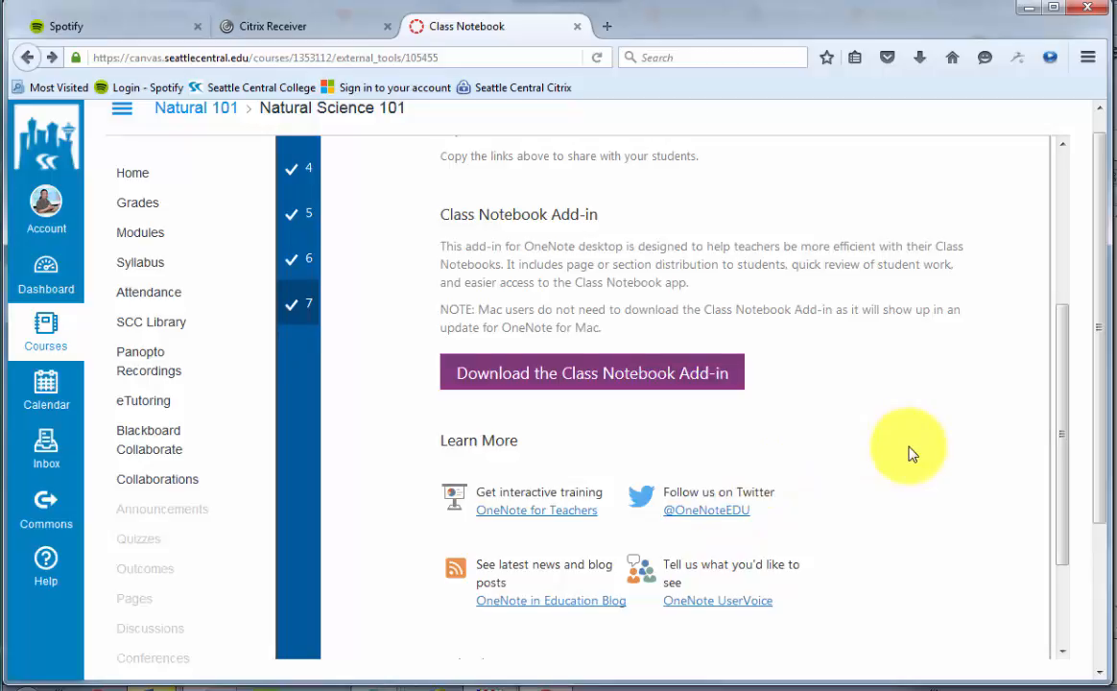
{"action": "scroll", "coordinate": [911, 454], "scroll_direction": "up", "scroll_amount": 2}
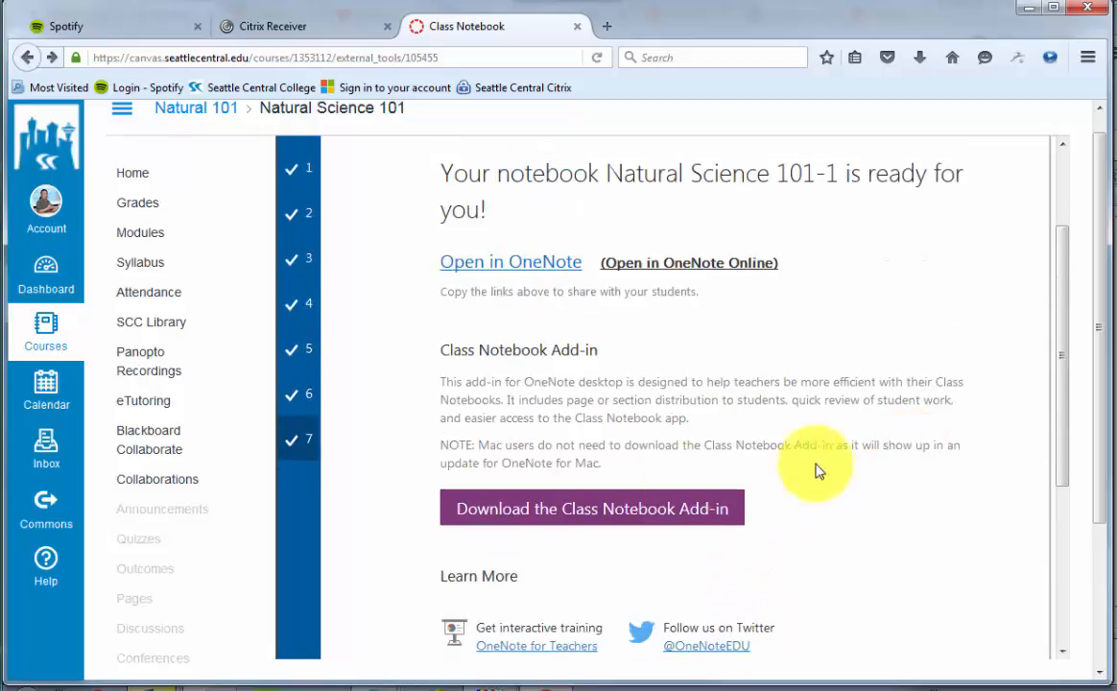